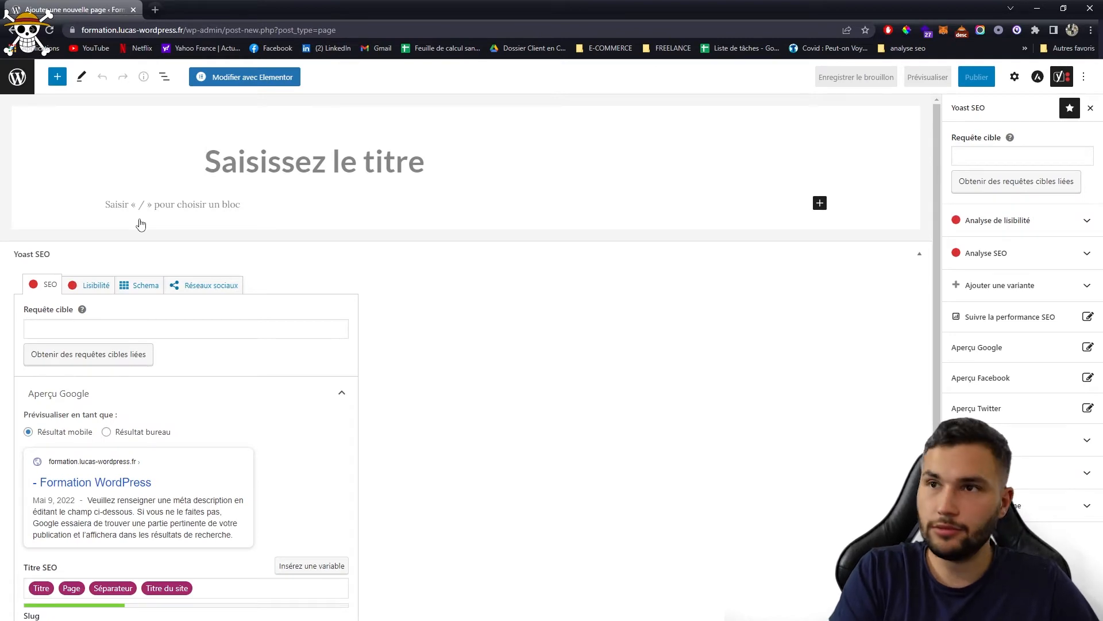
Step: Title the new page "Page exemple" and publish it
text(Page a)
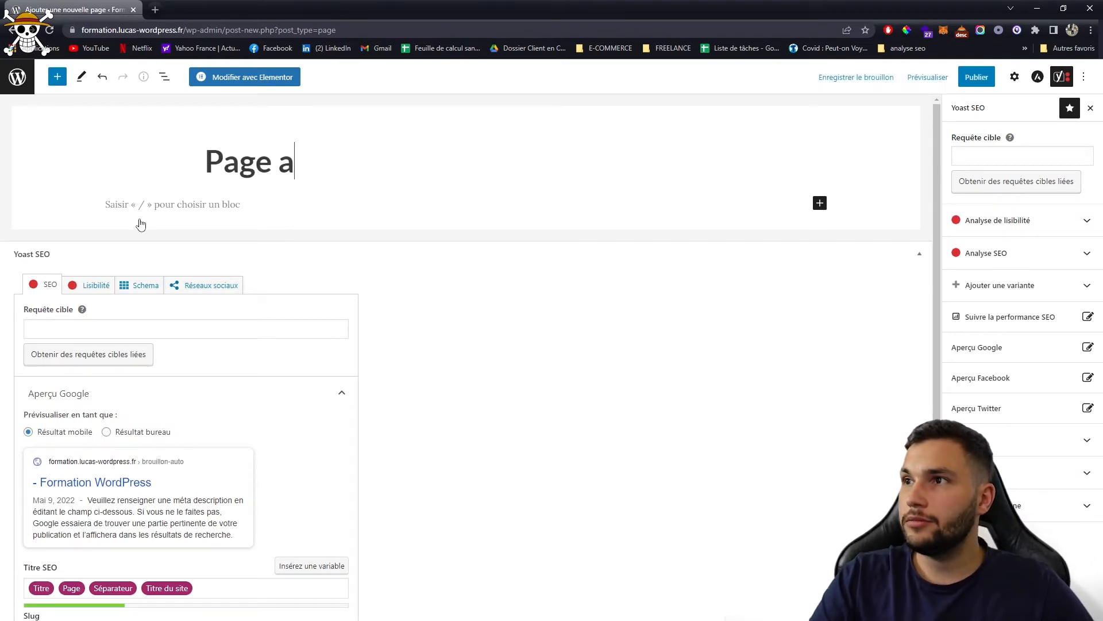
text(x)
key(BackSpace)
key(BackSpace)
text(exemple)
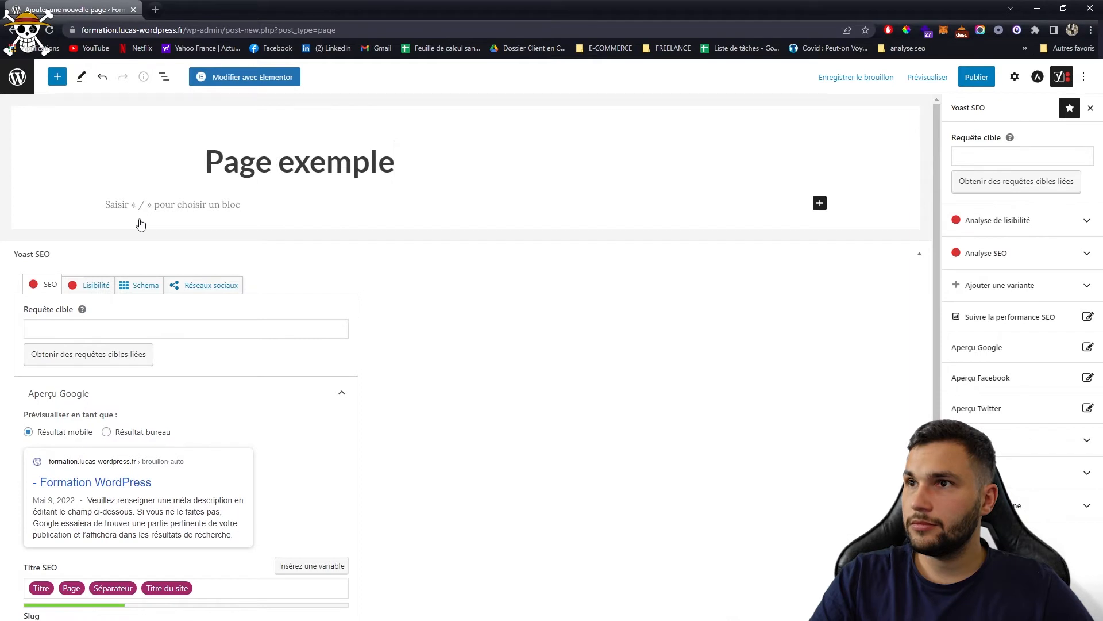
click(977, 77)
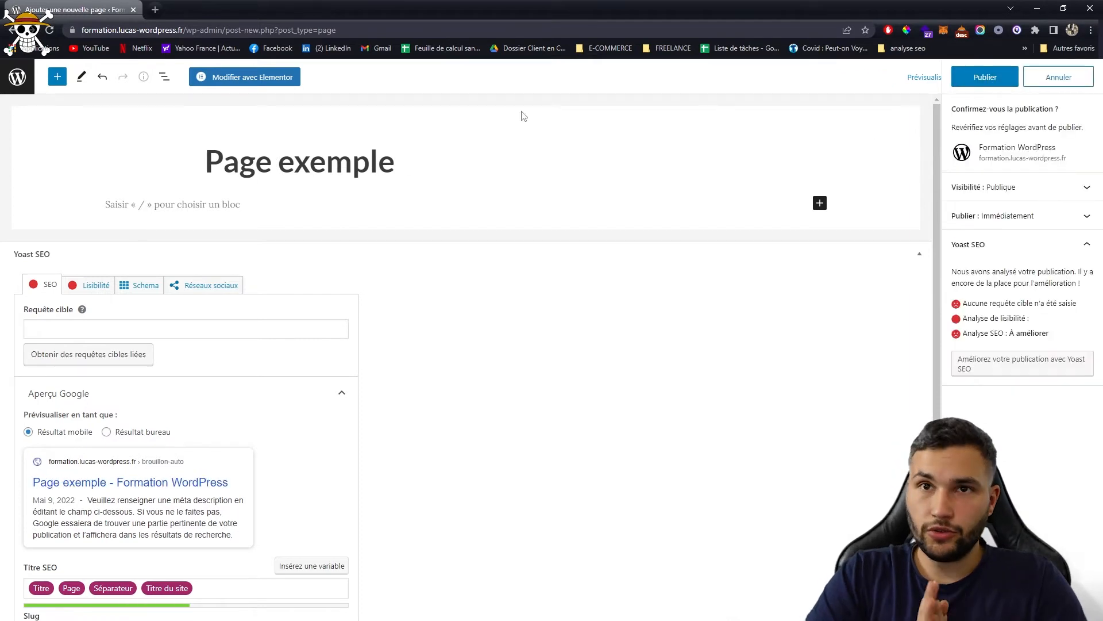
click(985, 76)
Step: Open the page for editing in Elementor and add a section with two equal columns, deleting its first column
click(235, 77)
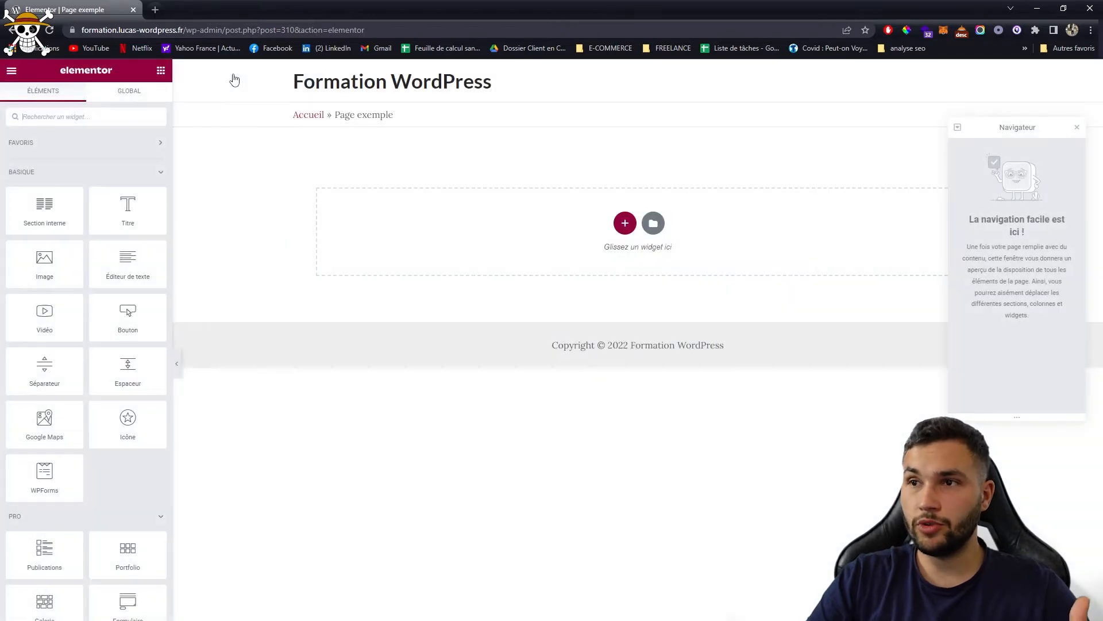
click(1078, 129)
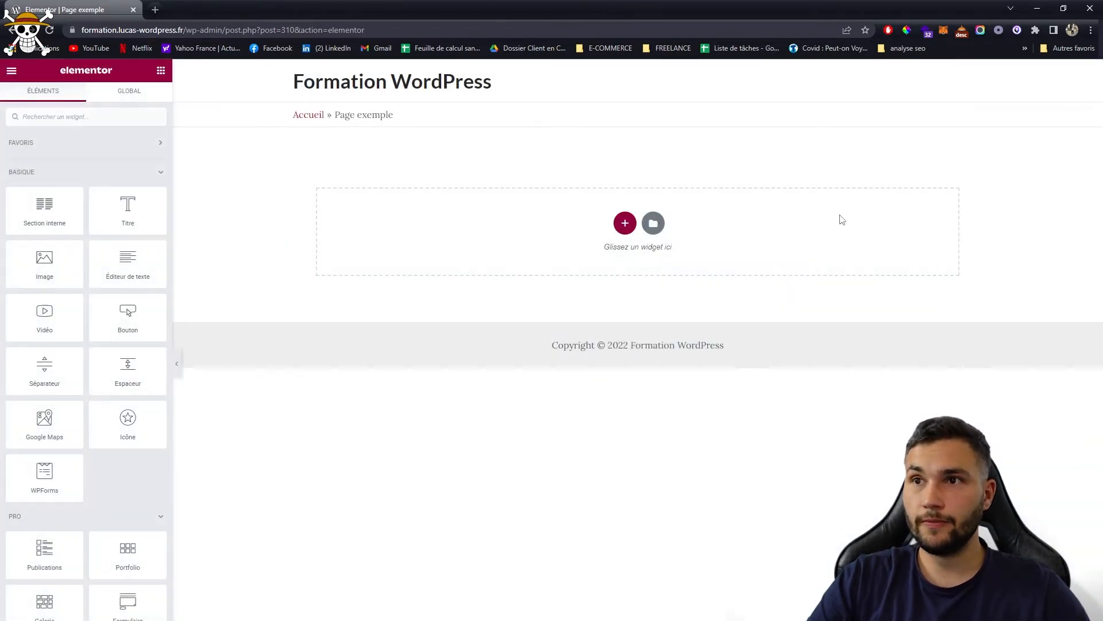
click(625, 226)
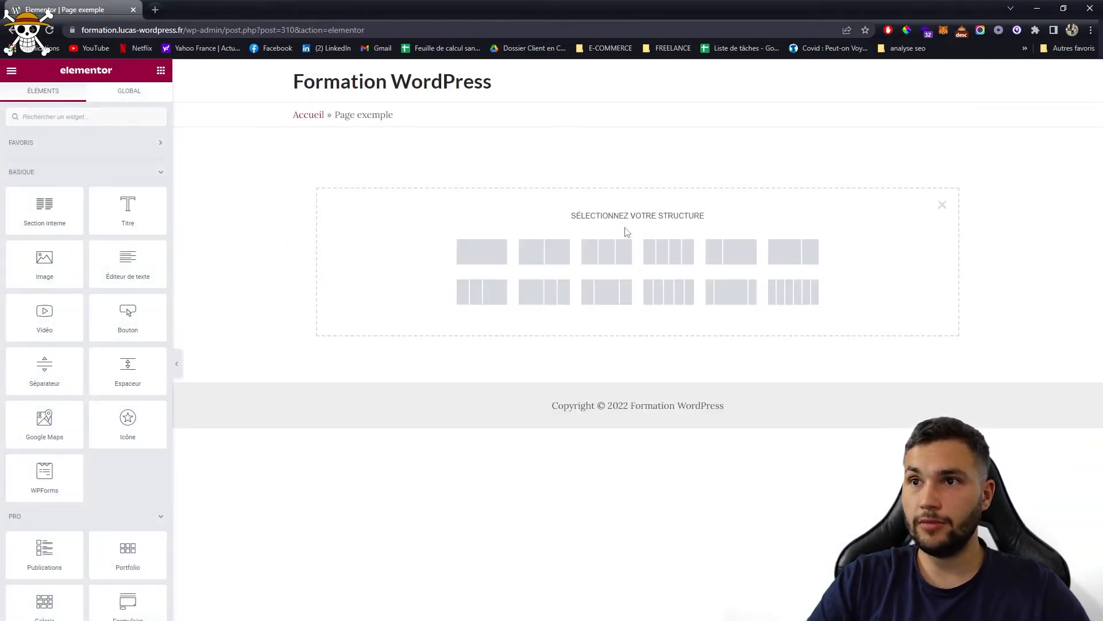
click(549, 247)
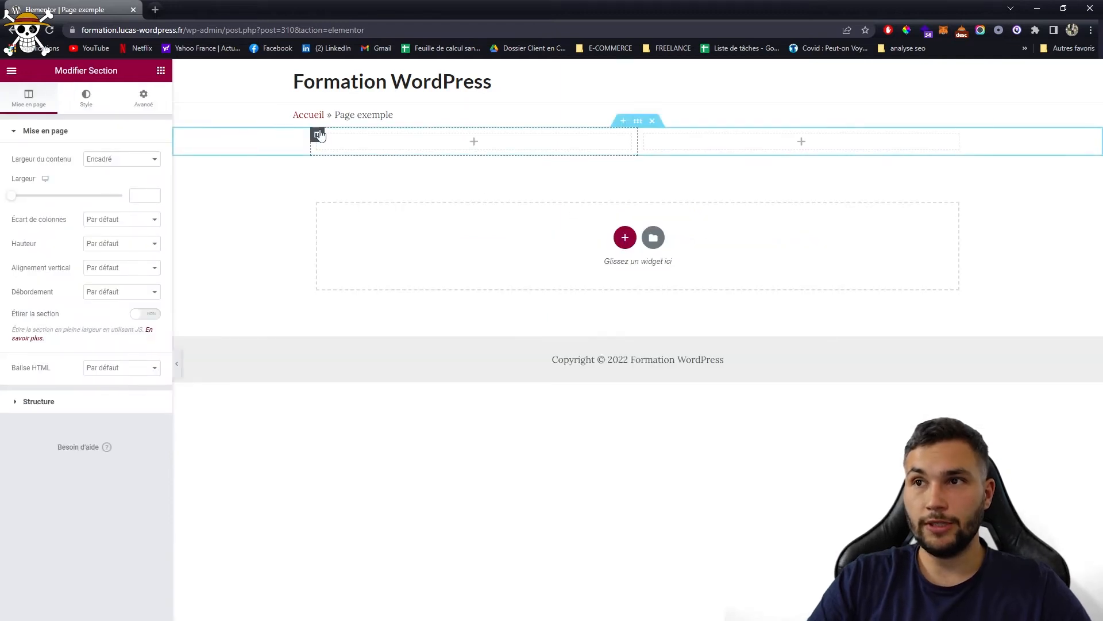
right_click(318, 134)
click(360, 290)
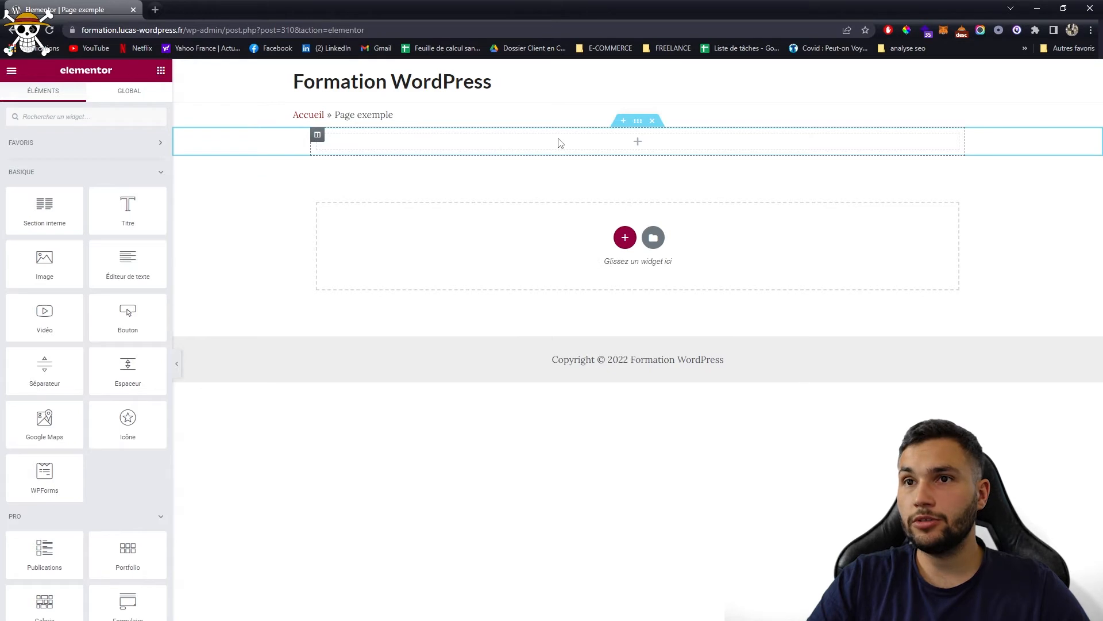
Step: Add an image widget to the section and fill it with feel-the-taste-of-spain2.jpg from the media library
drag(44, 258, 619, 197)
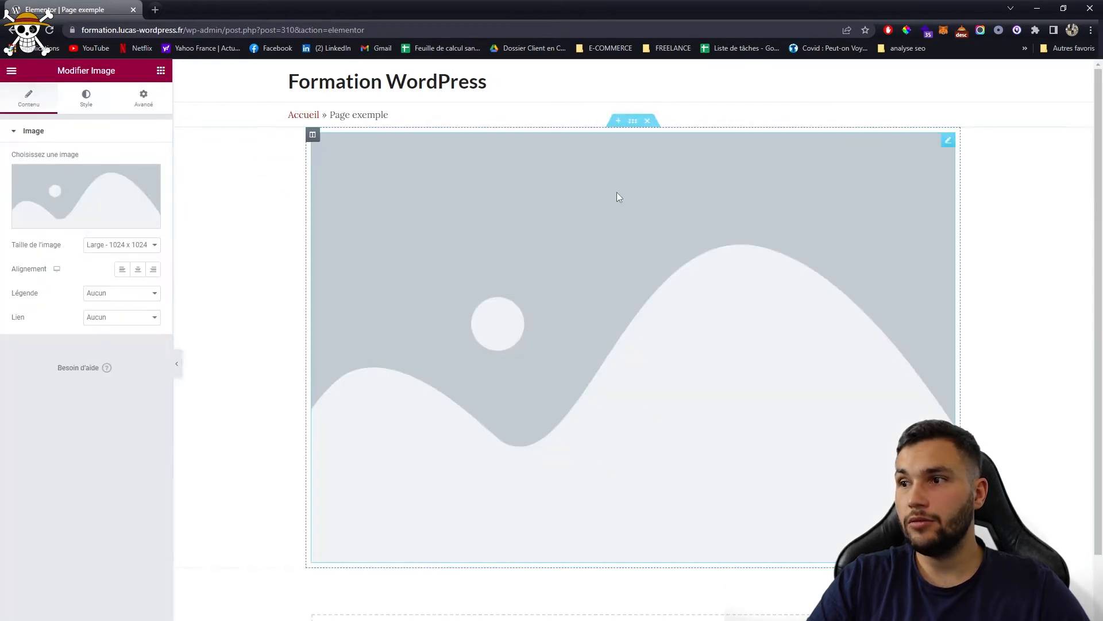
click(101, 197)
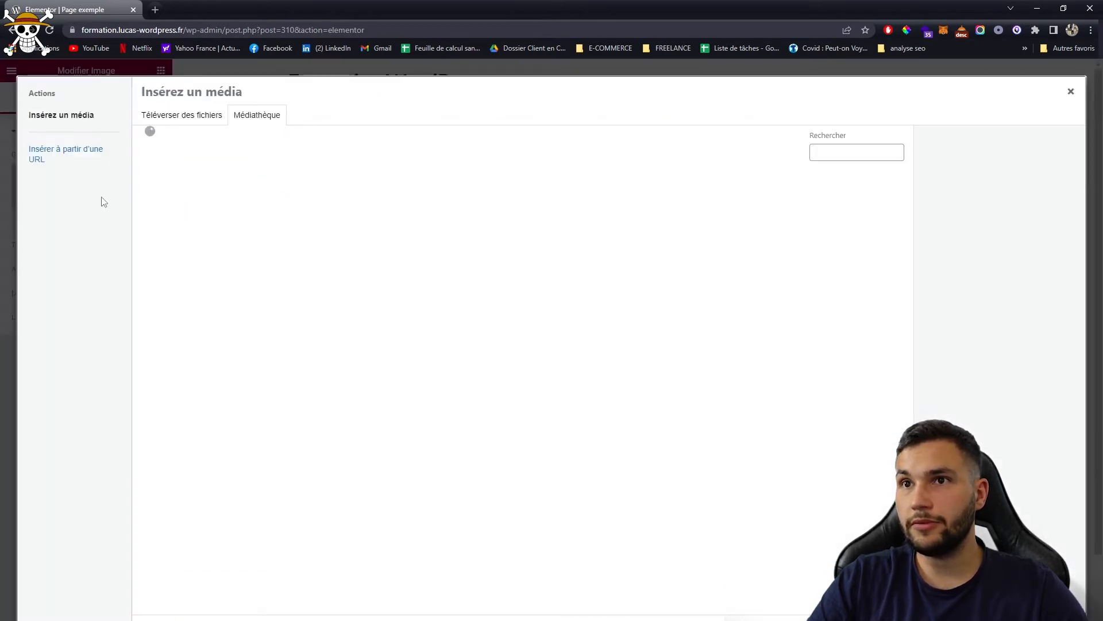
click(443, 296)
click(1048, 619)
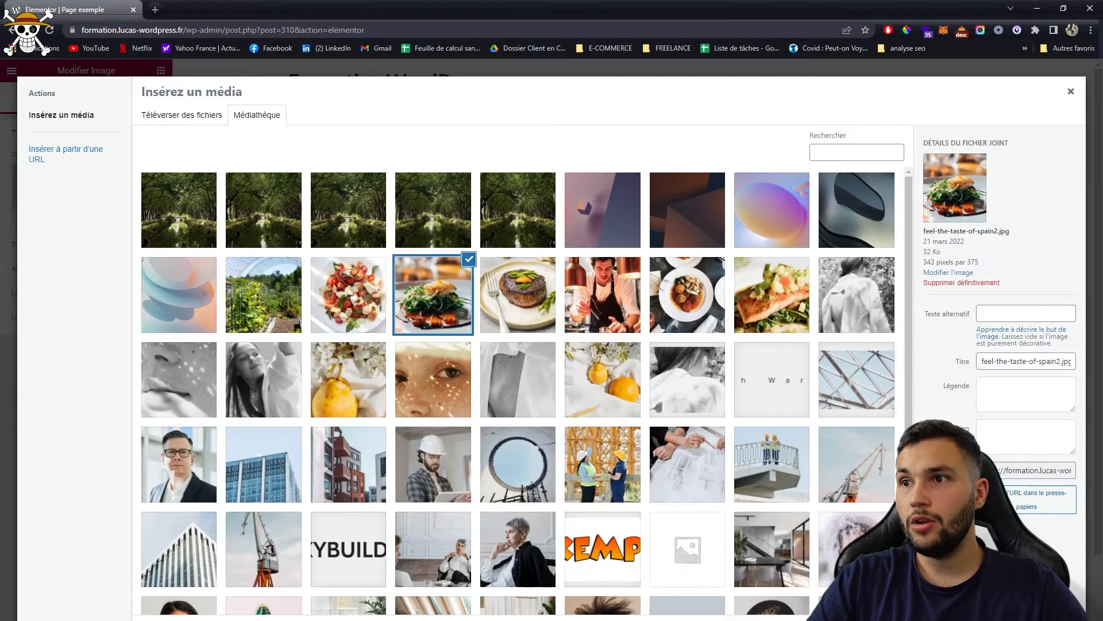
Step: Add a centred heading below the image with the reviewer's name as its text, coloured black (#000000)
click(161, 71)
drag(138, 207, 656, 362)
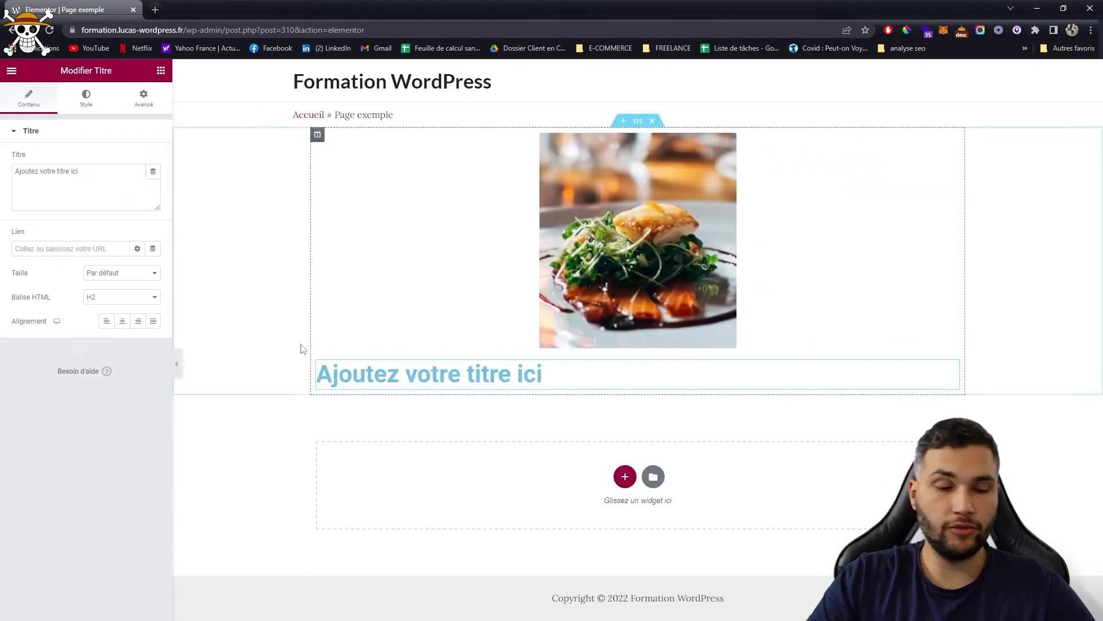
click(121, 323)
click(108, 188)
key(ctrl+a)
text(A)
key(BackSpace)
text(Jean Charles)
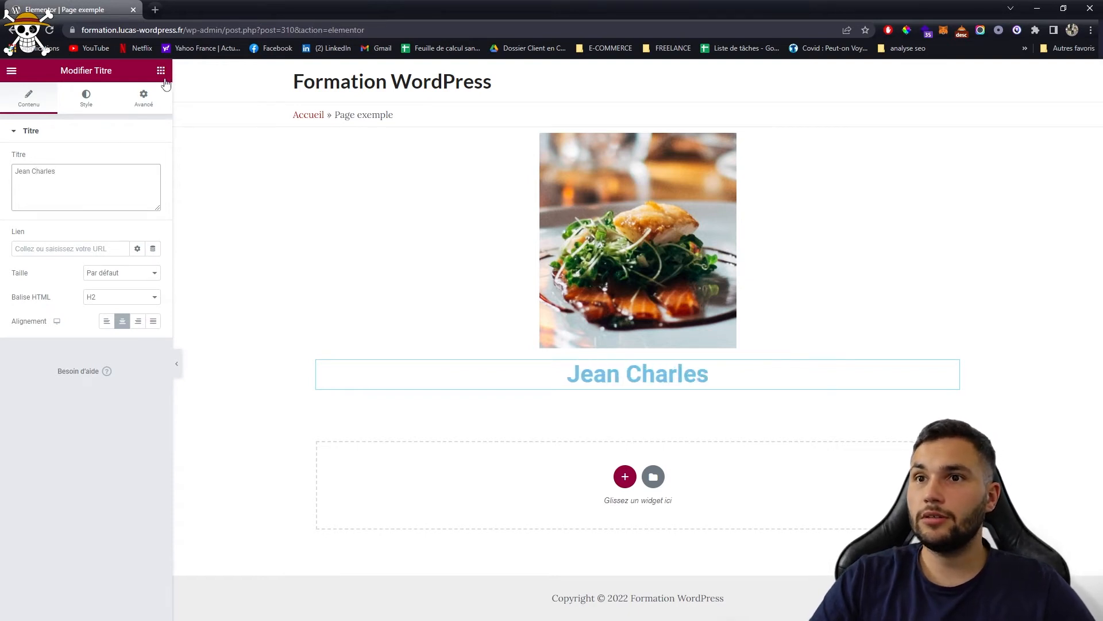
click(86, 98)
click(152, 158)
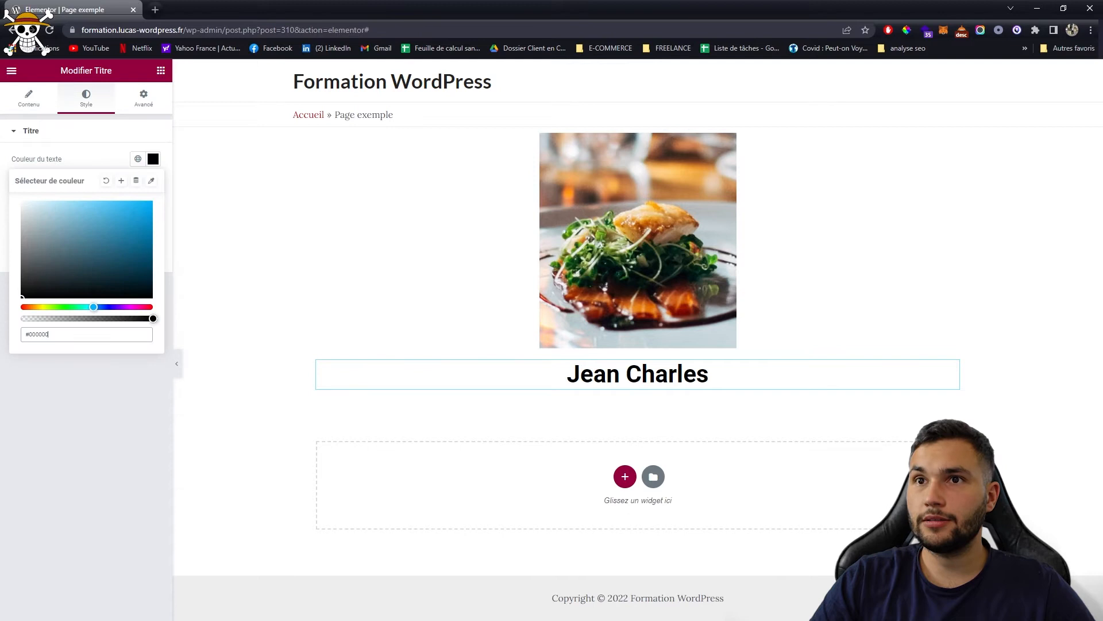
Step: Add a text editor widget with the default placeholder text below the heading and centre it
click(161, 71)
drag(128, 264, 672, 383)
click(86, 98)
click(123, 158)
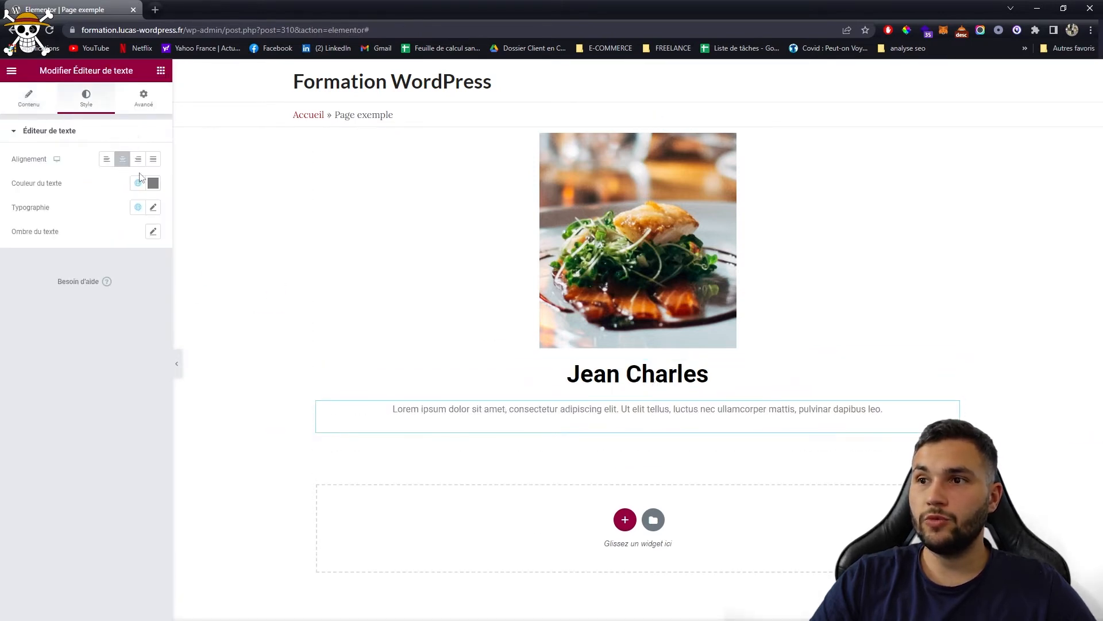
Step: Add a centred button labelled "En savoir plus" below the text block
click(161, 70)
drag(128, 313, 636, 439)
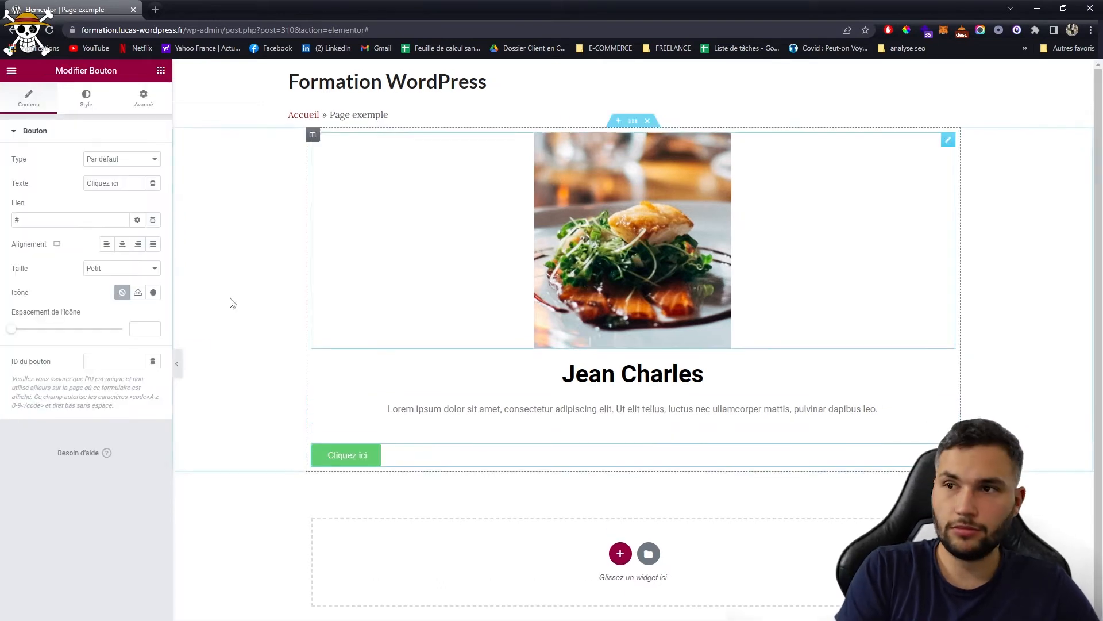
click(122, 244)
triple_click(112, 184)
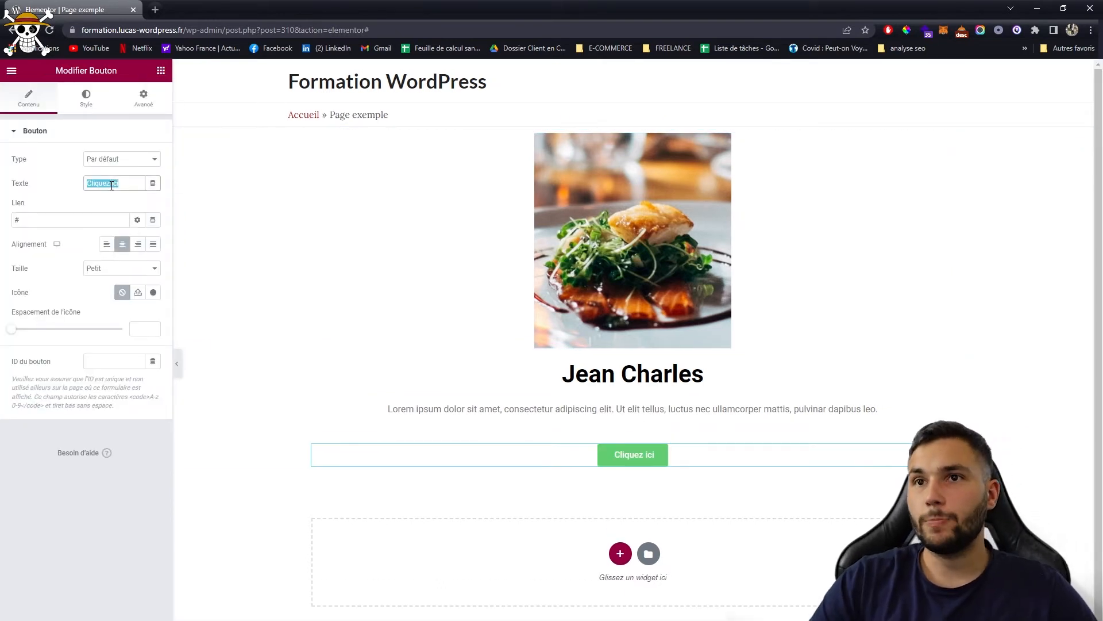
text(En savoir plus)
click(94, 127)
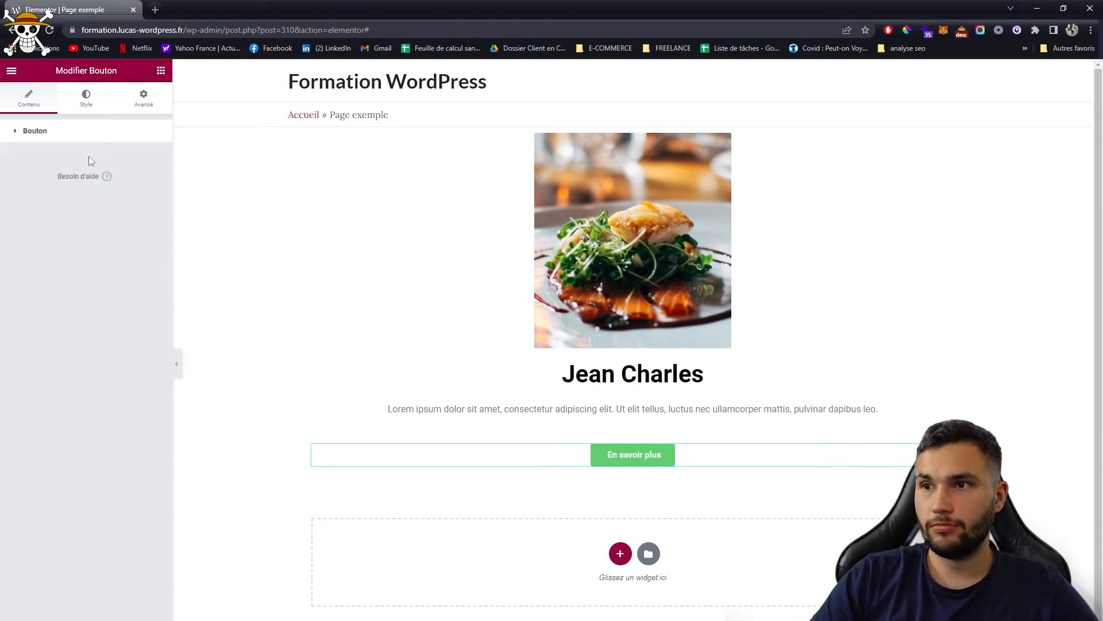
Step: Set the button's background to the global colour Theme Couleur 9 and its border radius to 0
click(86, 98)
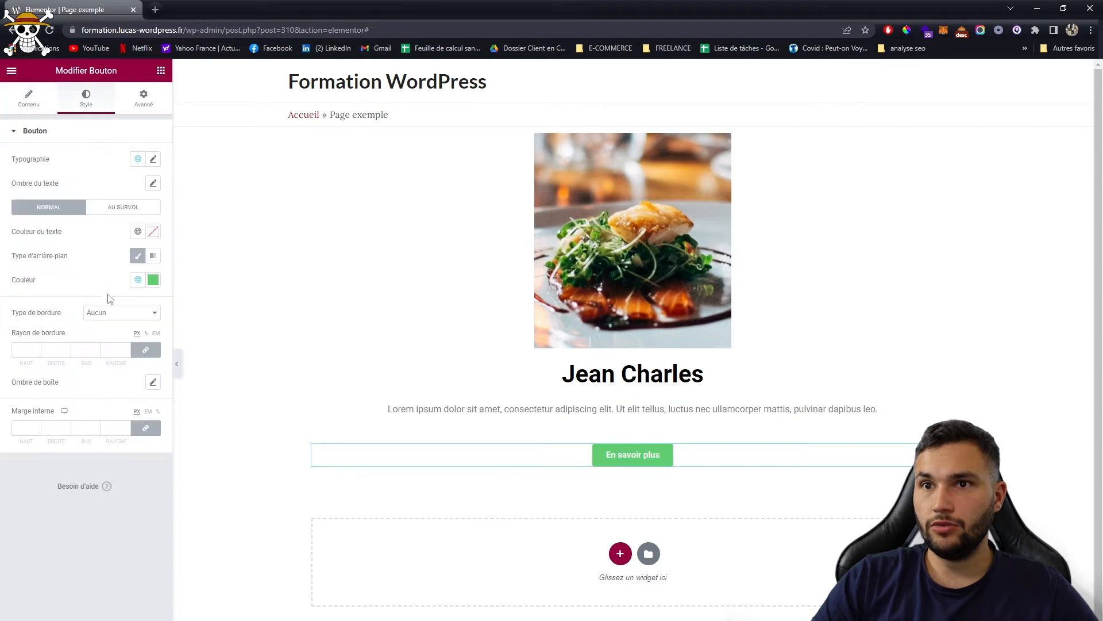
click(138, 279)
scroll(111, 361, down, 3)
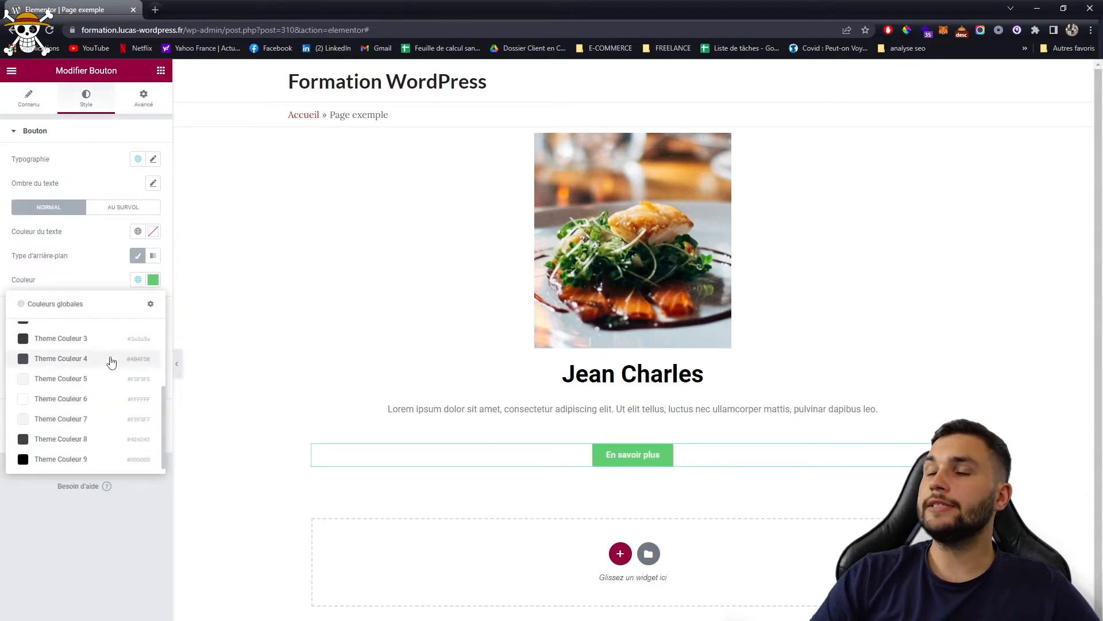
click(60, 459)
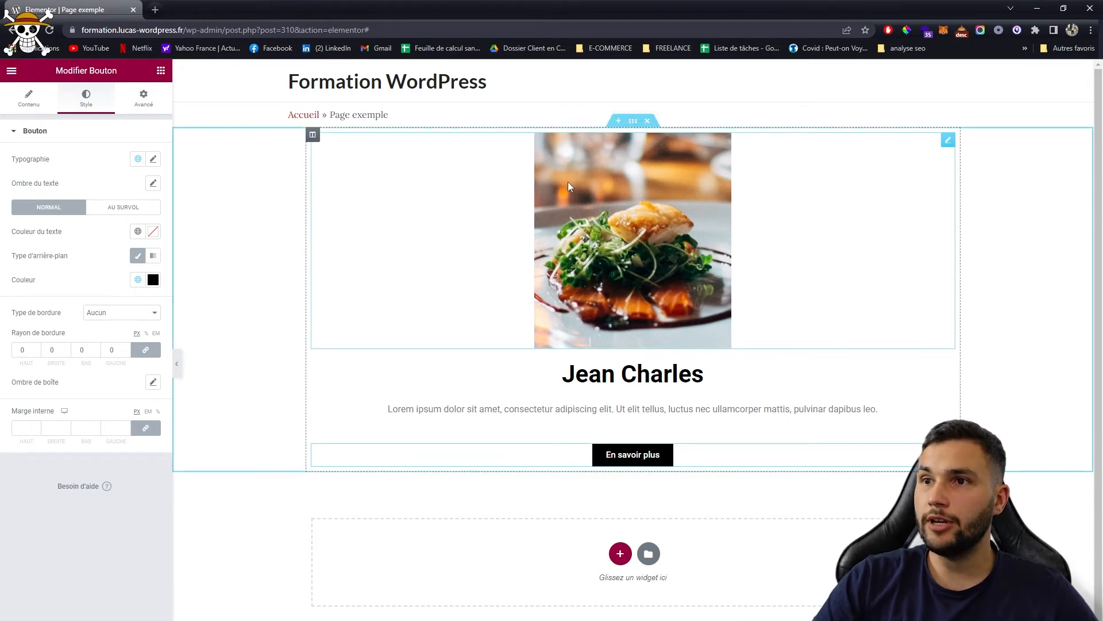
Step: Save the whole section to the library as a template named "avis 1" and close the library
right_click(636, 131)
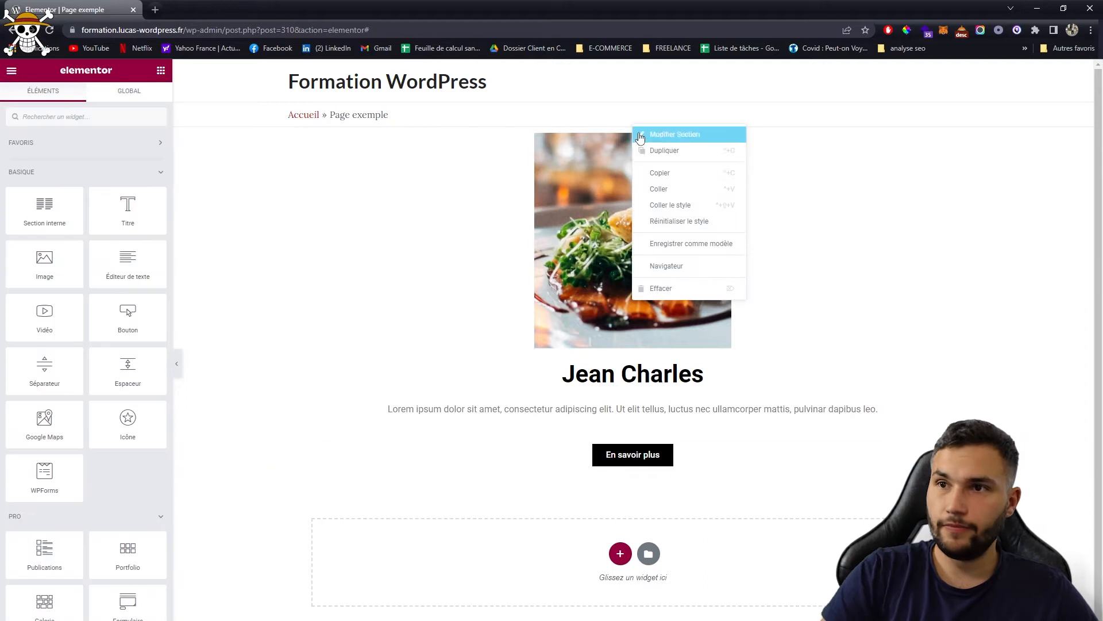
click(705, 243)
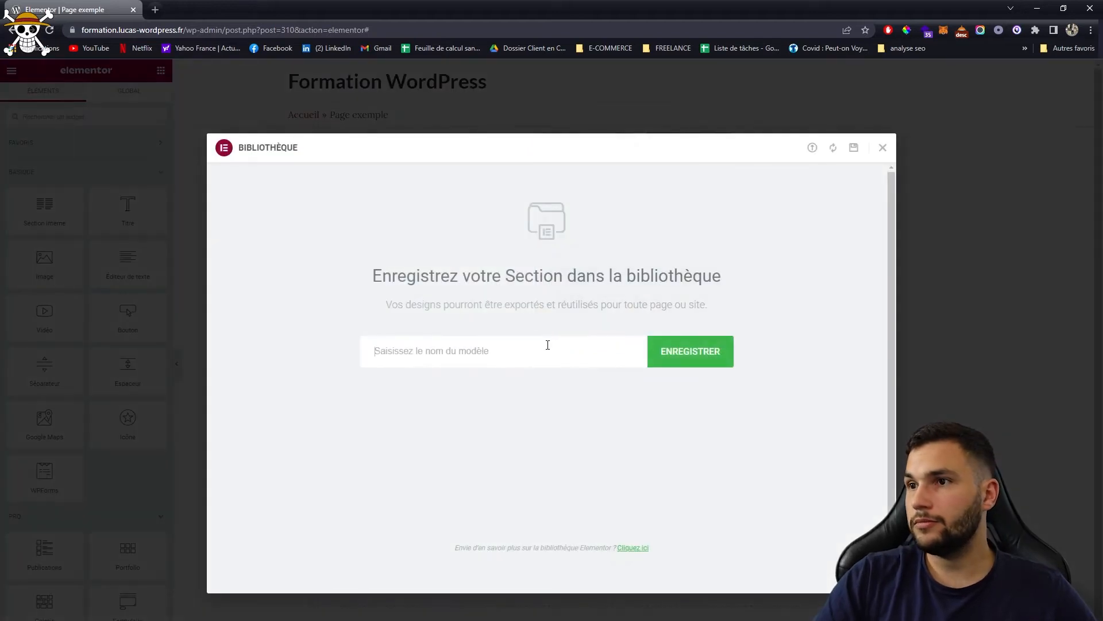
text(avis 1)
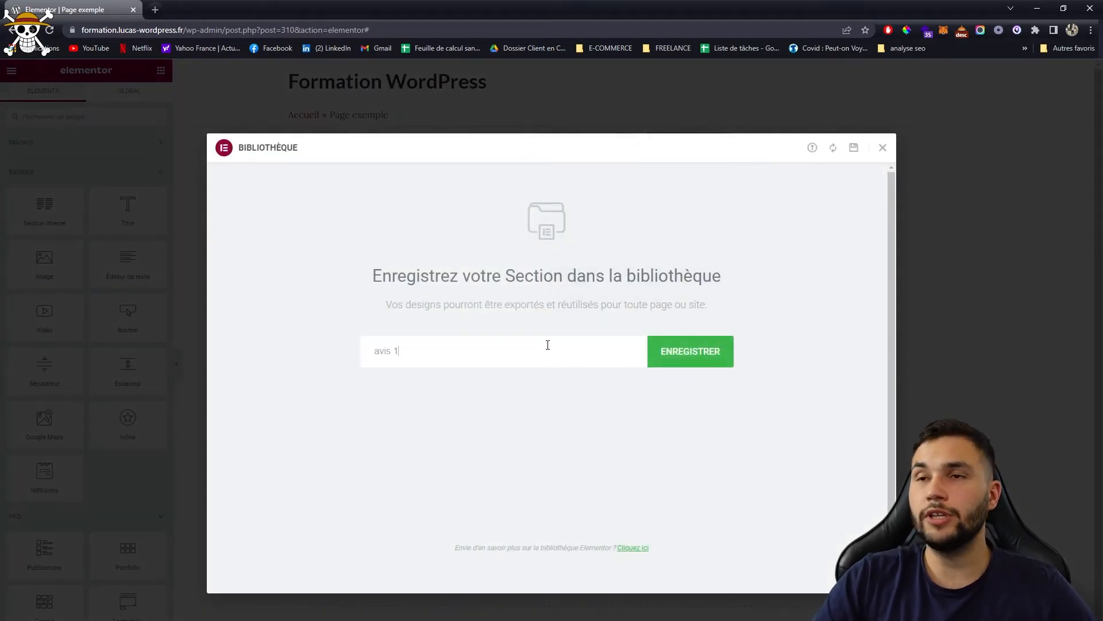
key(Return)
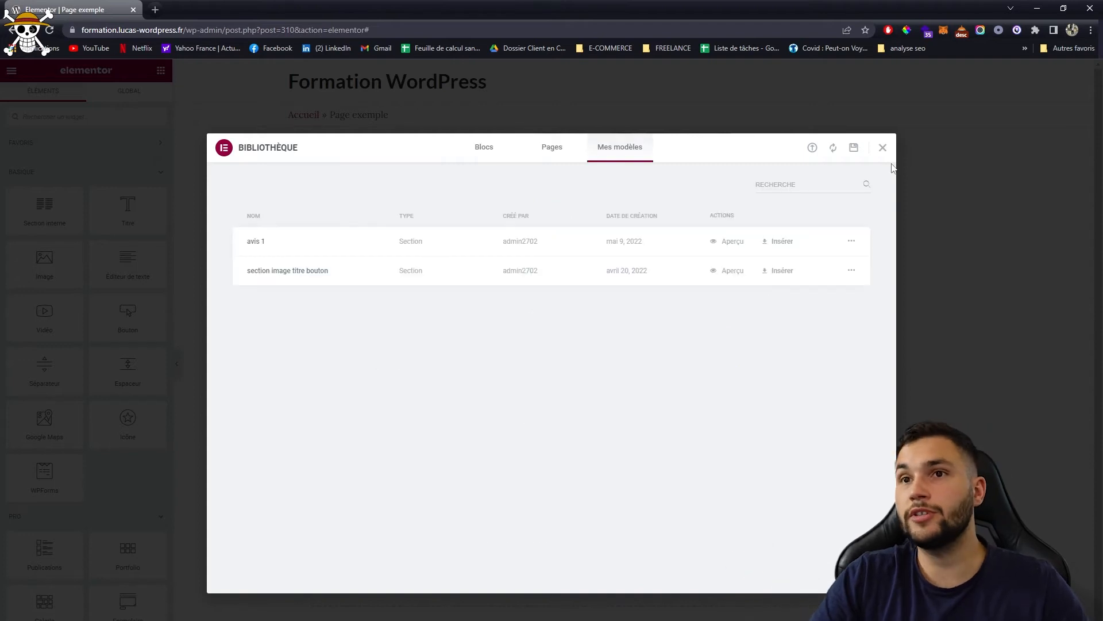
click(881, 149)
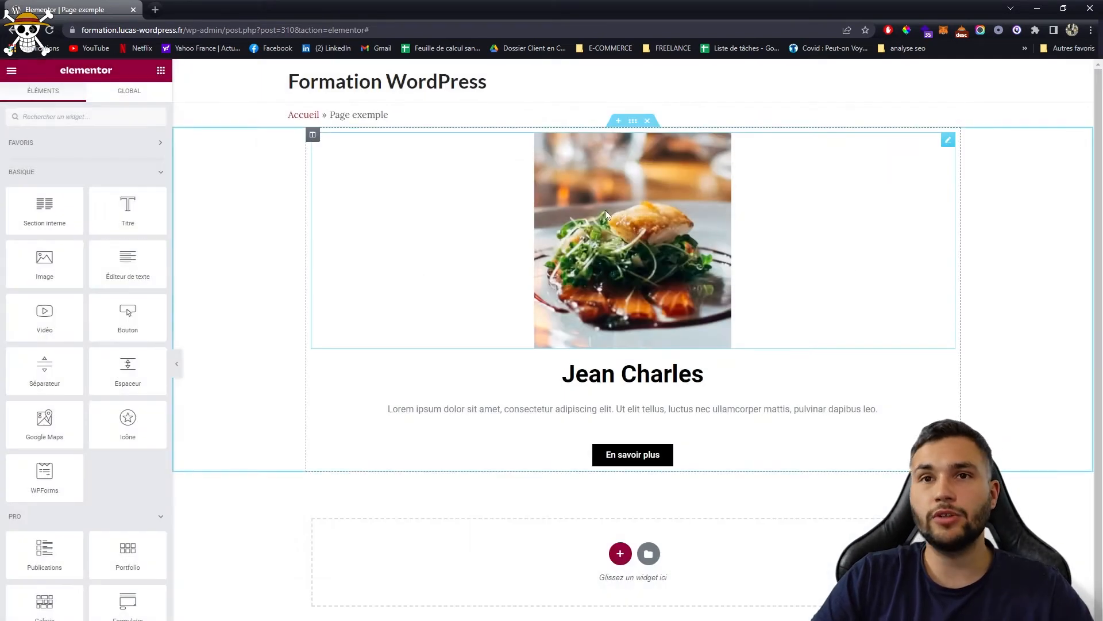
Step: Replace the reviewer's name in the heading with the site author's name
drag(77, 198, 50, 205)
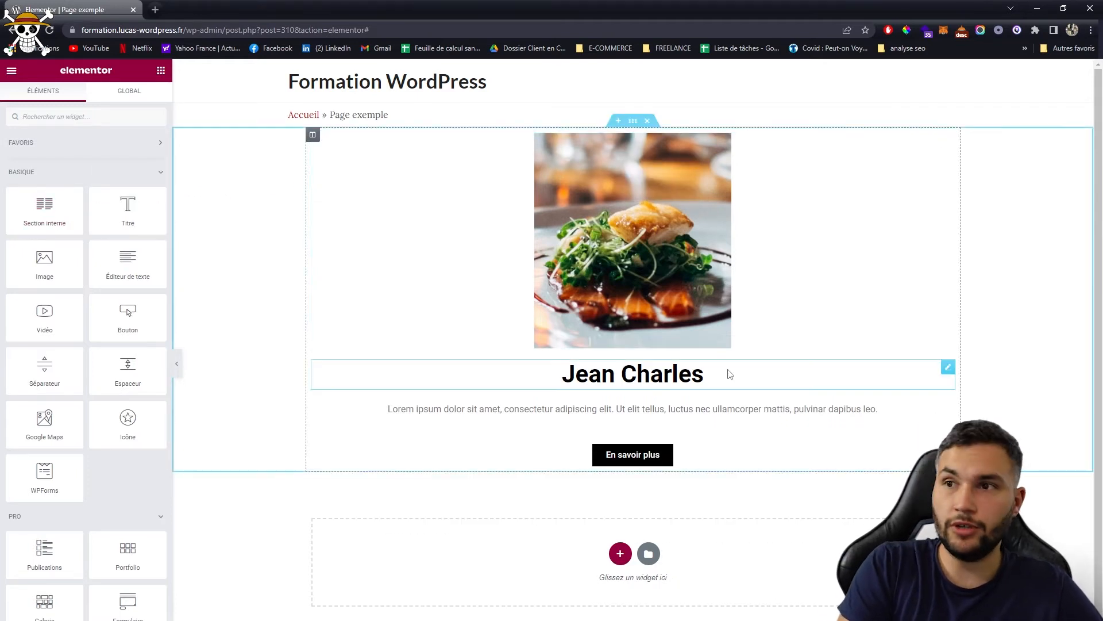
click(40, 97)
click(91, 200)
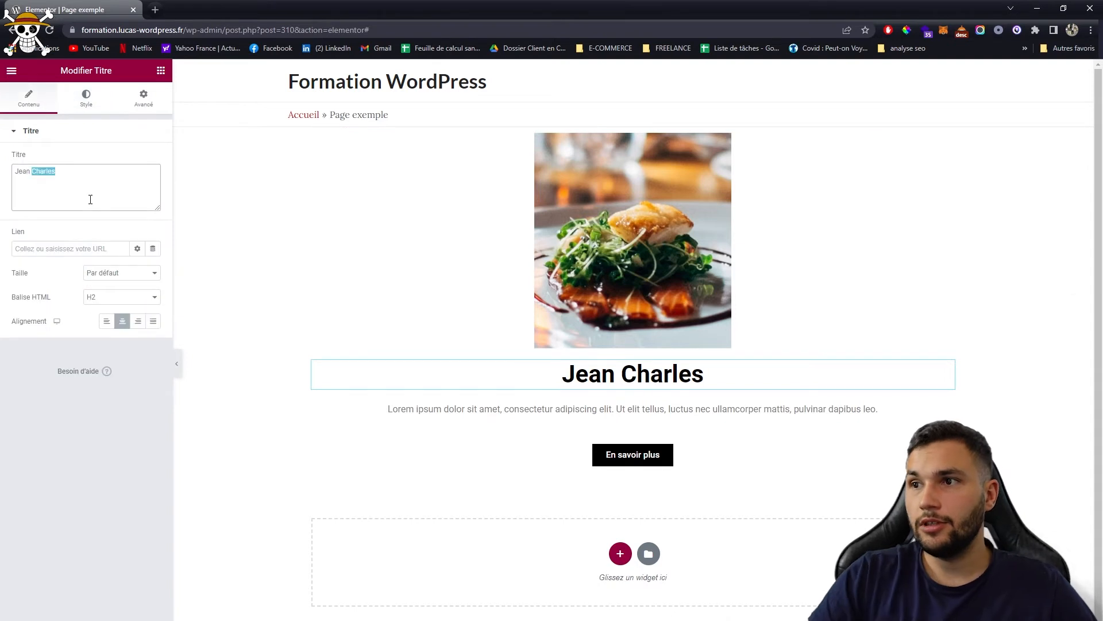
text(Lucas W)
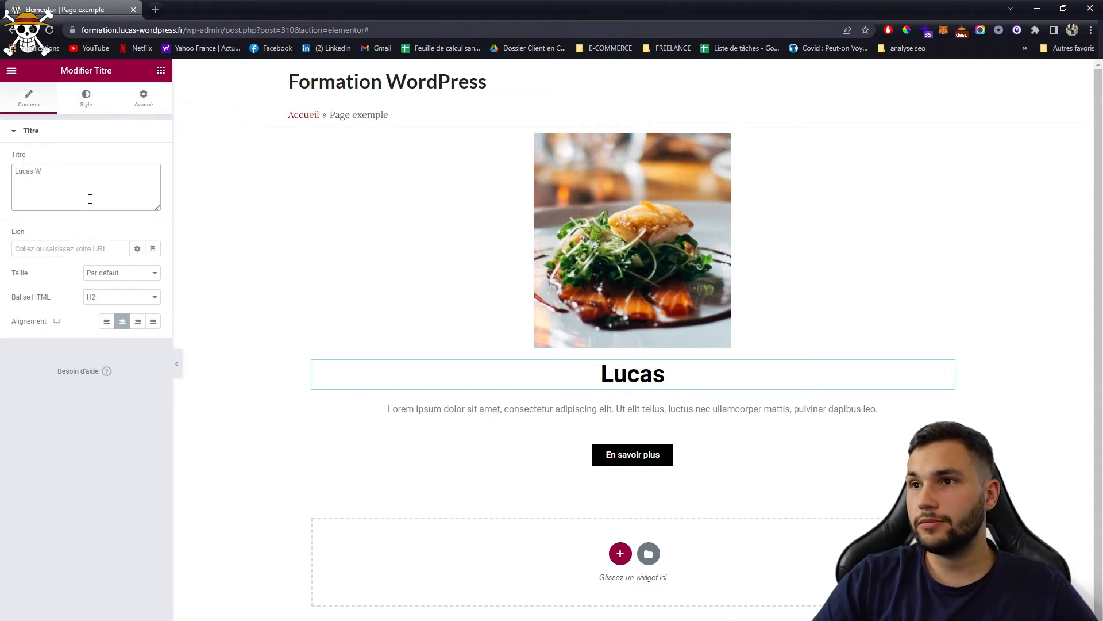
text(ordpress)
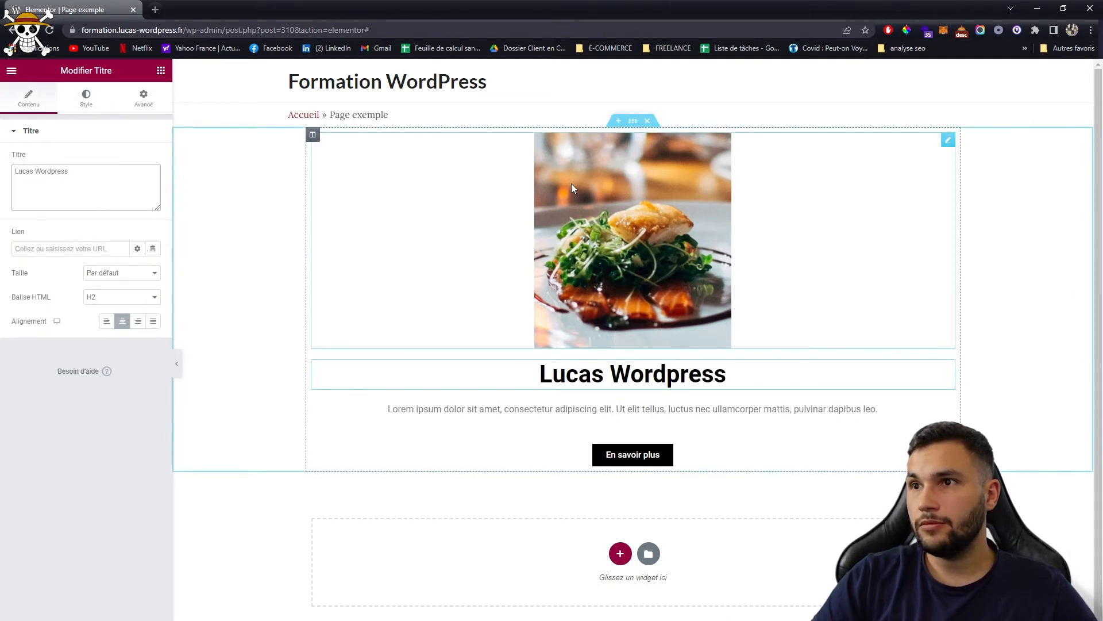
Step: Replace the dish image with the photo of the chef in a white shirt and dark apron
click(572, 184)
click(131, 195)
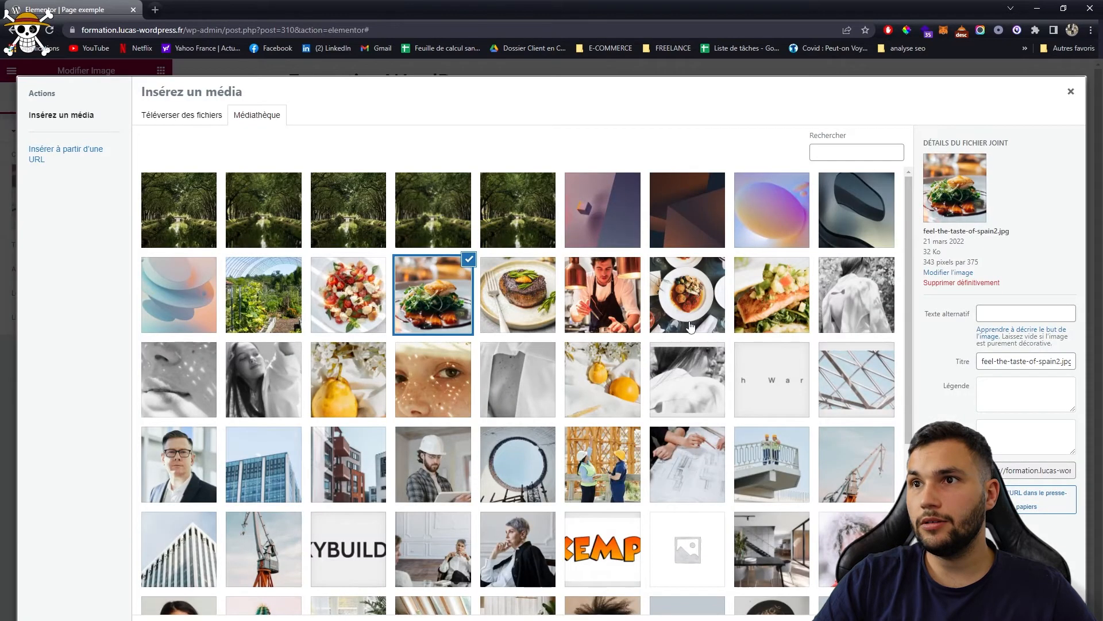
click(611, 316)
click(1043, 618)
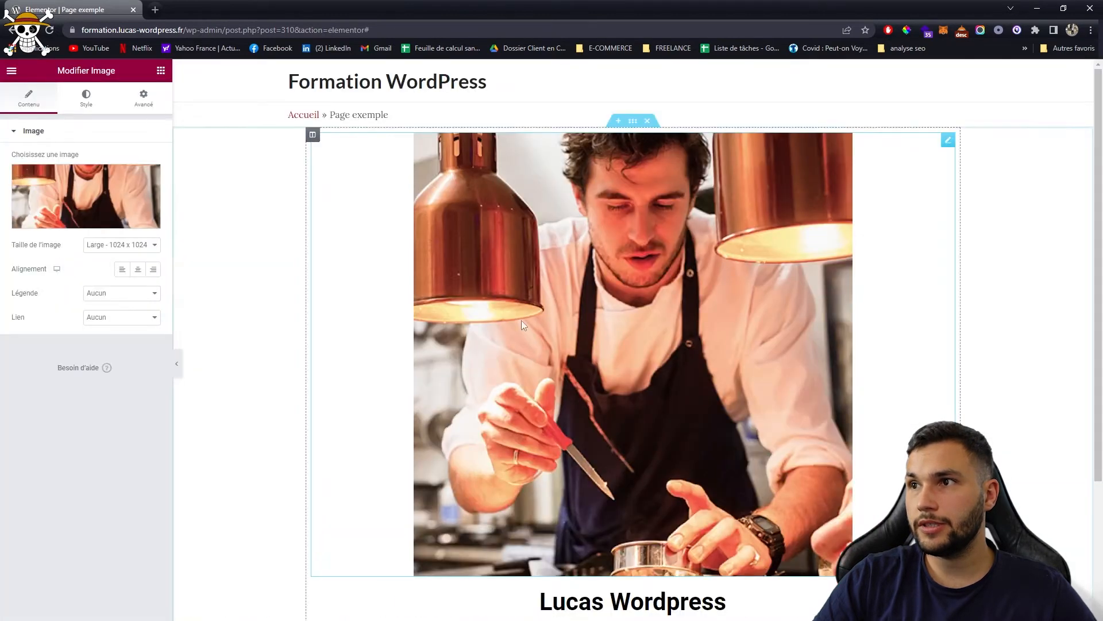
Step: Add a two-column inner section above the chef photo and move the photo into its first column
click(162, 70)
drag(68, 210, 523, 167)
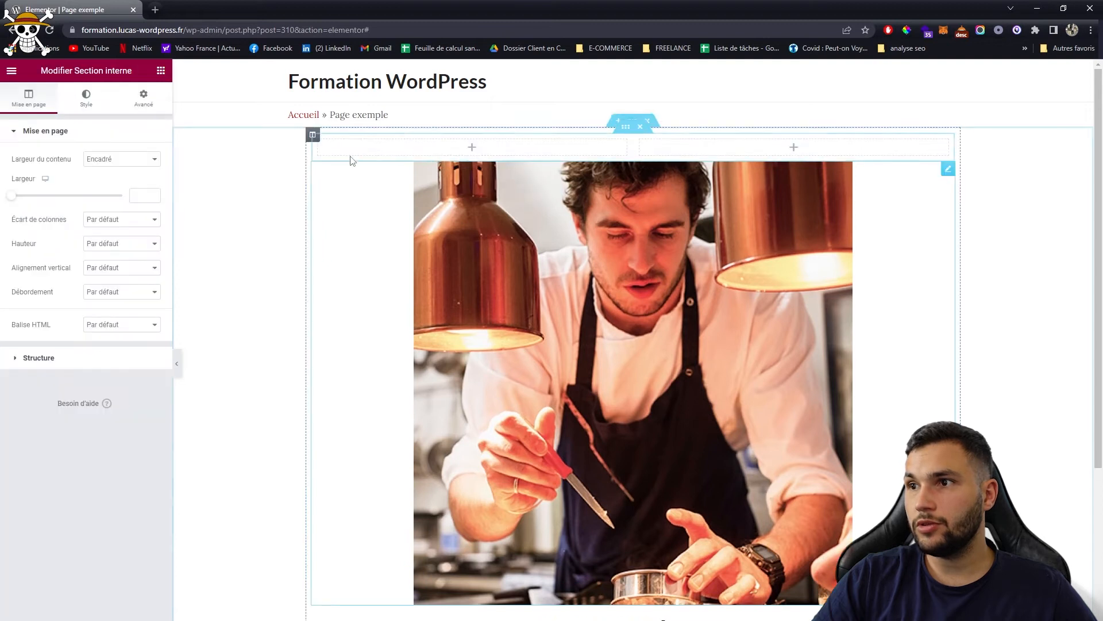
drag(947, 168, 482, 151)
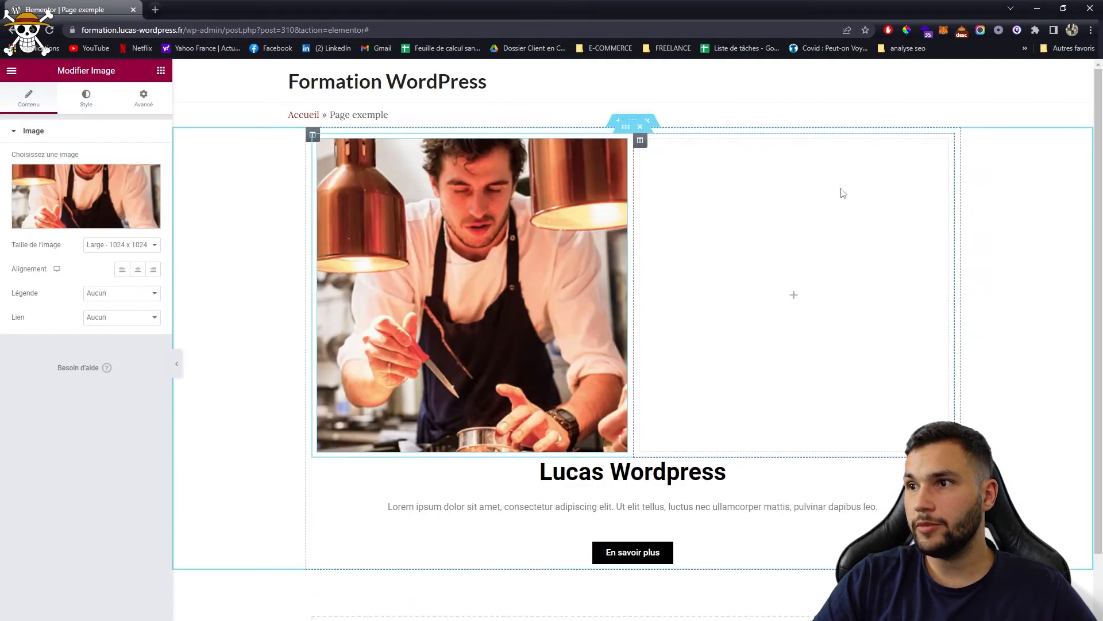
Step: Move the heading, text and button into the second column and set that column's vertical alignment to Milieu
drag(632, 471, 849, 483)
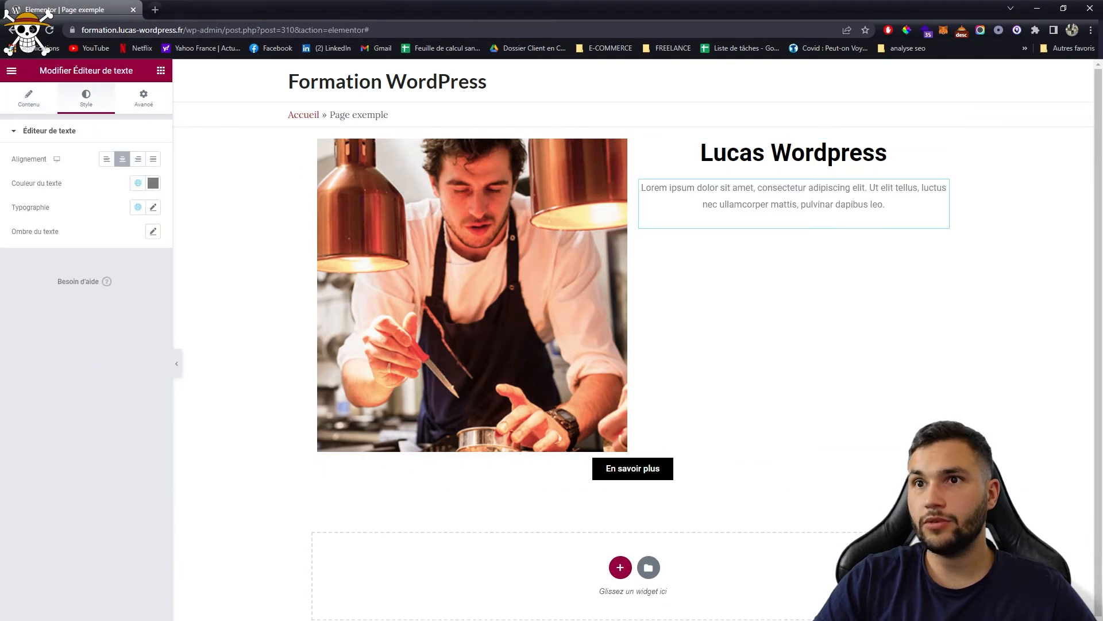
drag(632, 469, 918, 368)
click(640, 140)
click(124, 182)
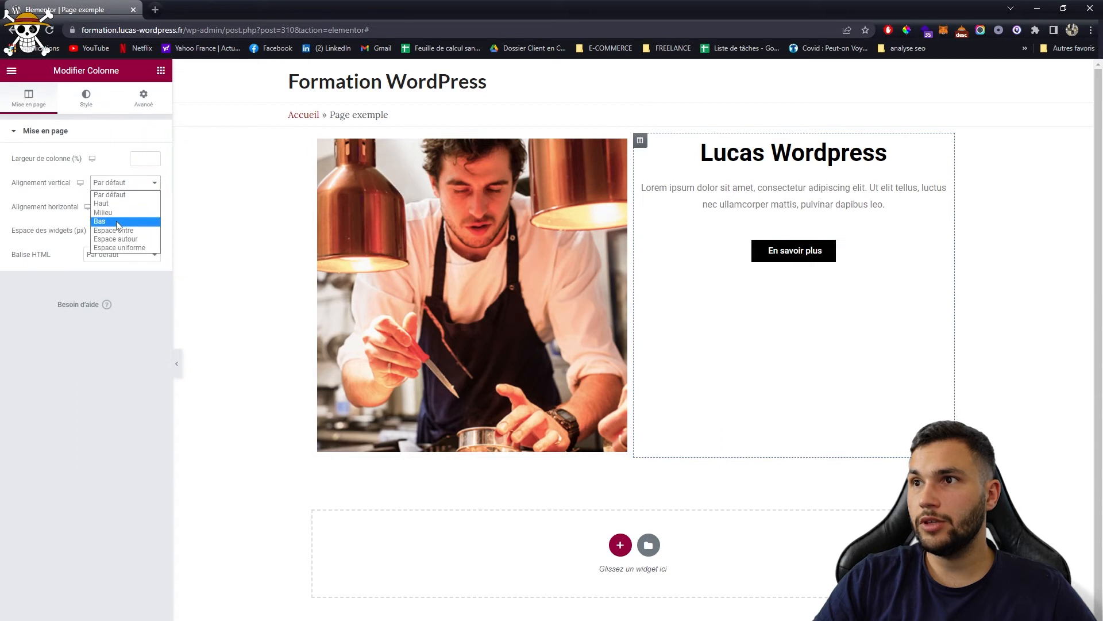
click(120, 214)
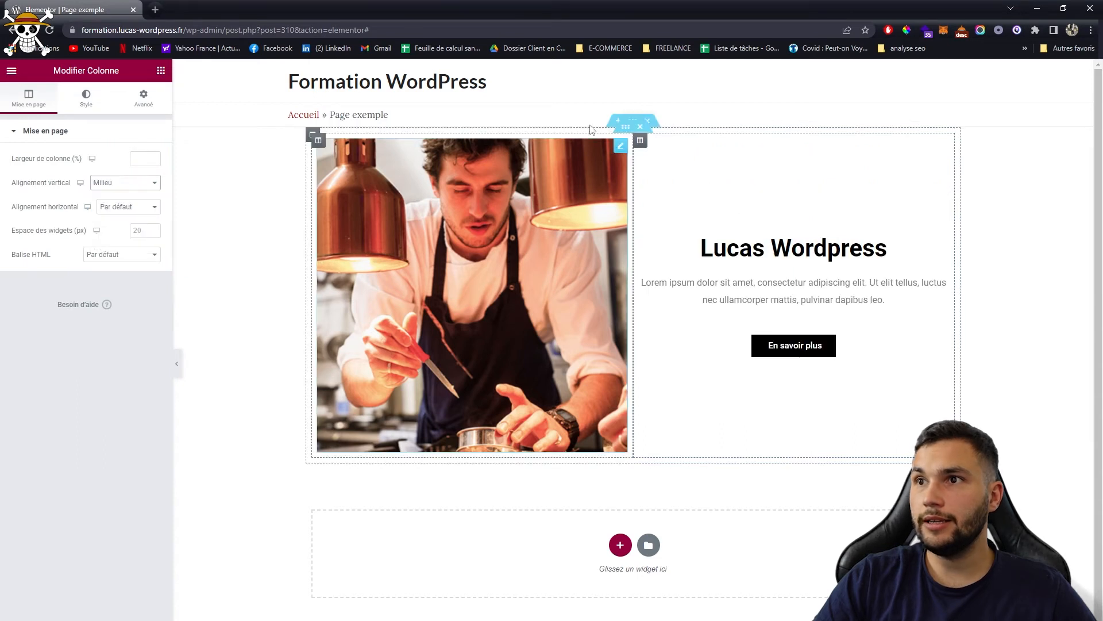
Step: Save the section to the library as a template named "avis2" and close the library
right_click(637, 123)
click(713, 238)
text(av)
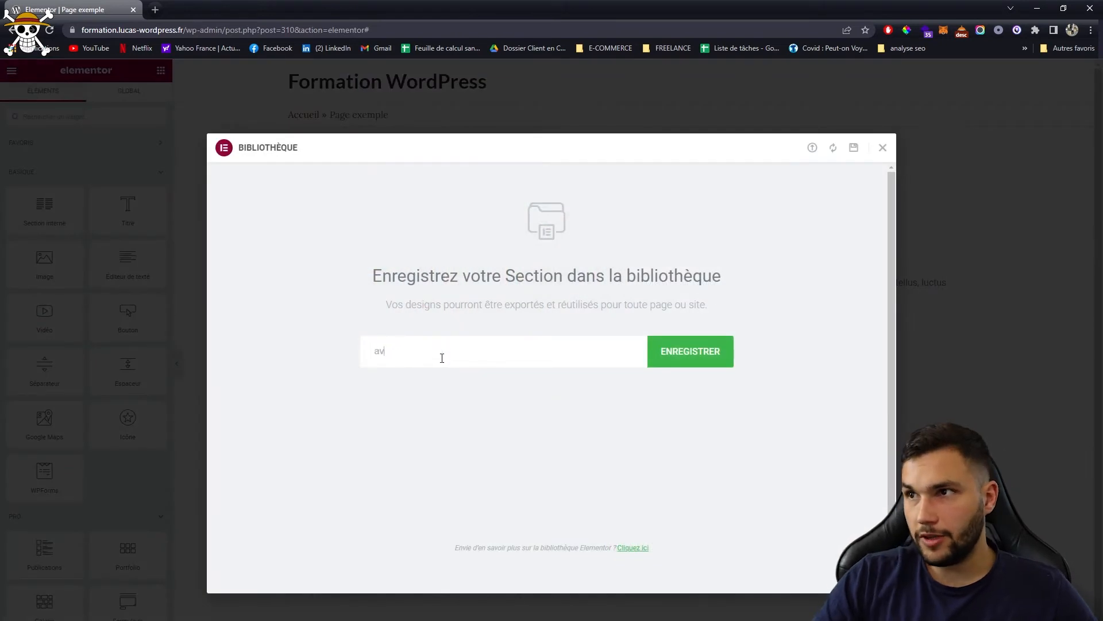
text(is2)
key(Return)
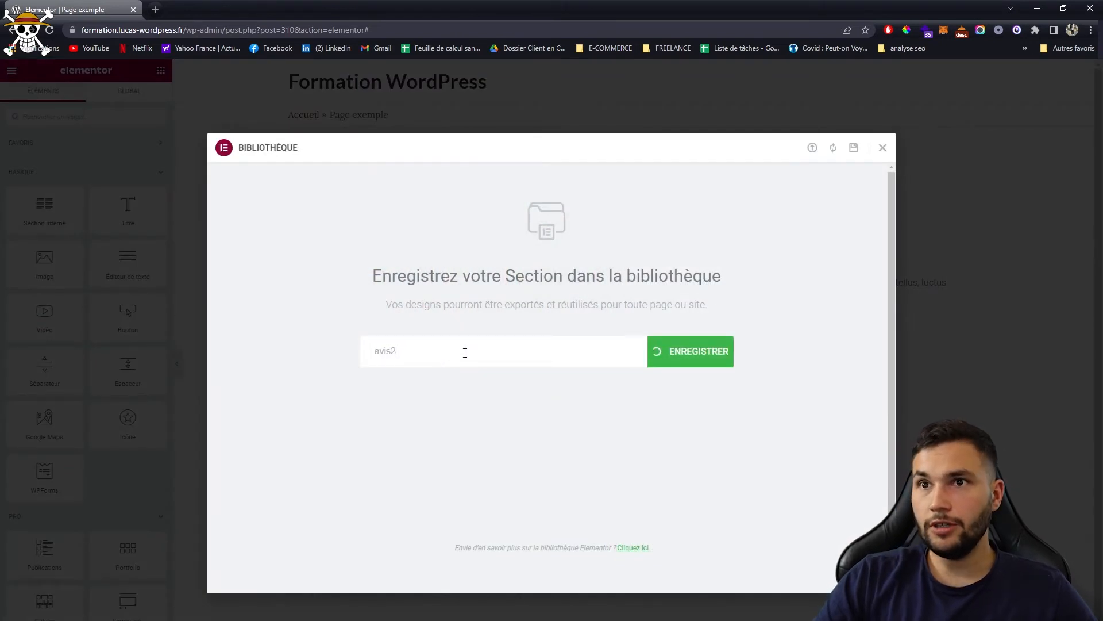
click(883, 148)
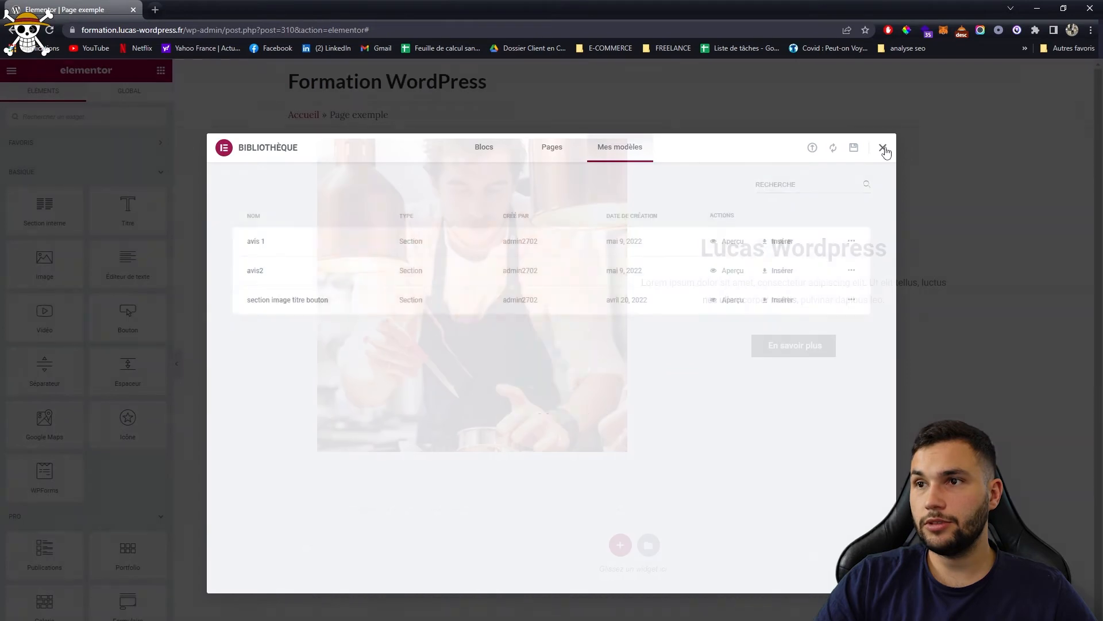
Step: Swap the two columns so the text precedes the image, and replace the chef photo with the salmon dish
click(498, 270)
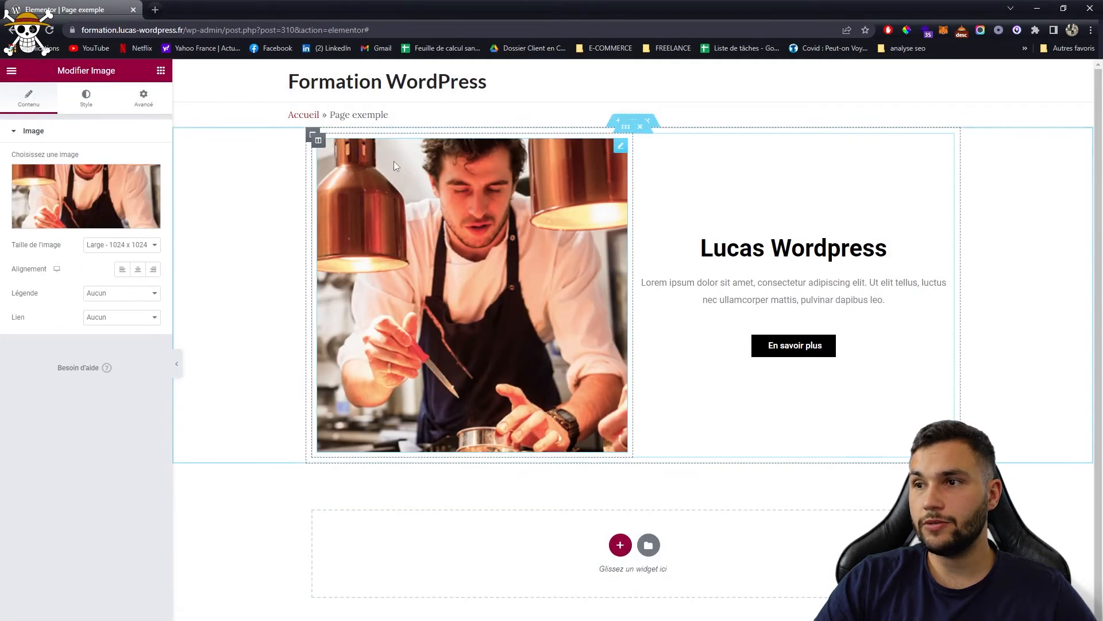
drag(313, 135, 795, 233)
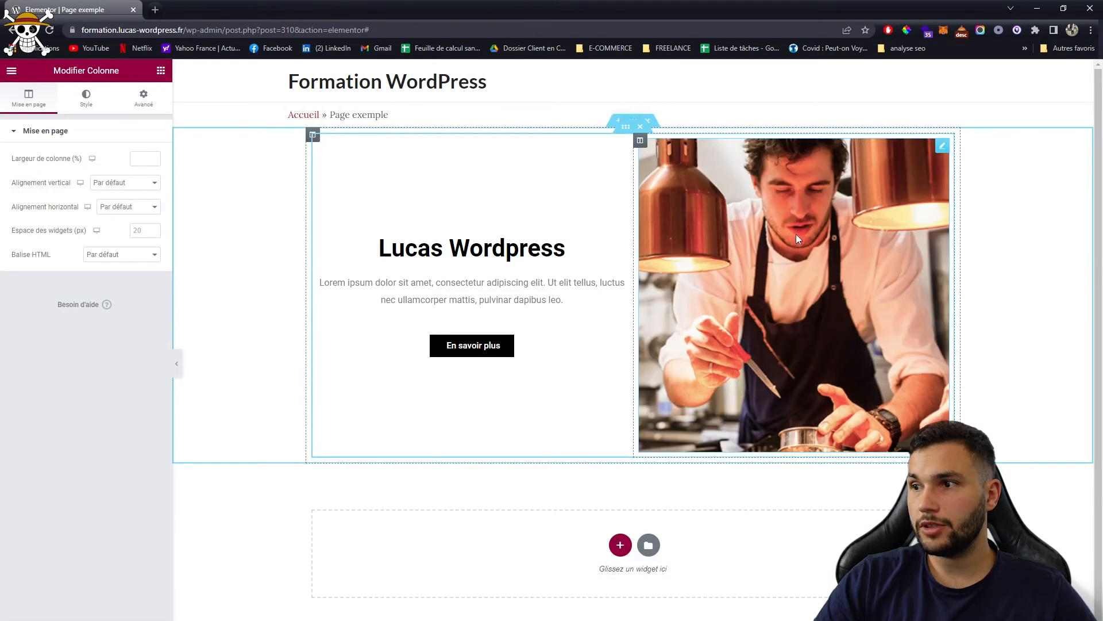
click(79, 195)
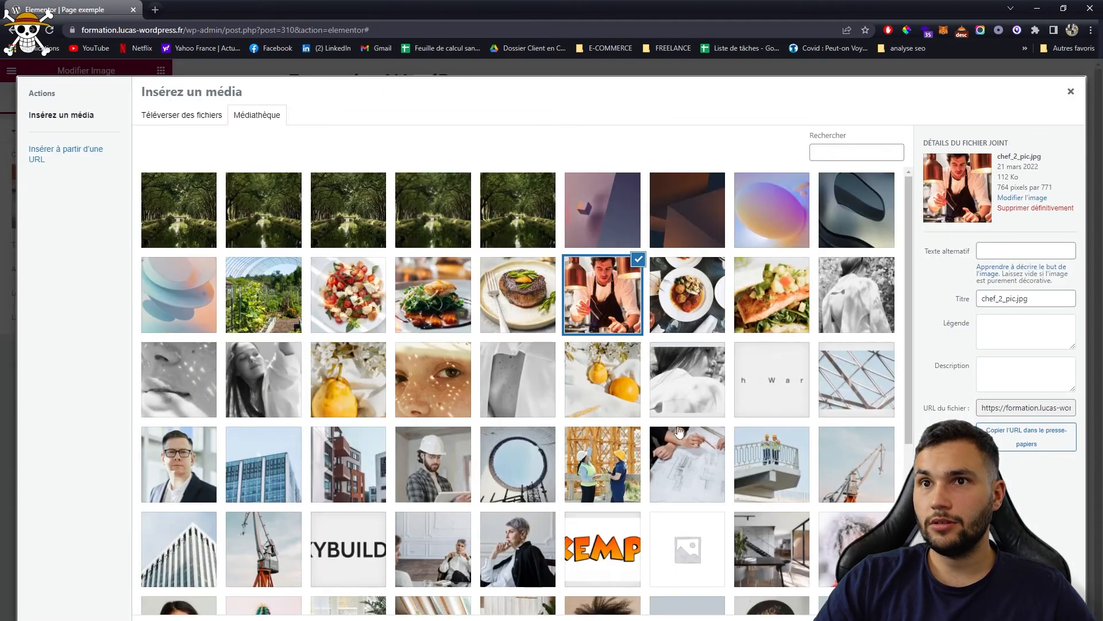
click(775, 305)
click(1051, 619)
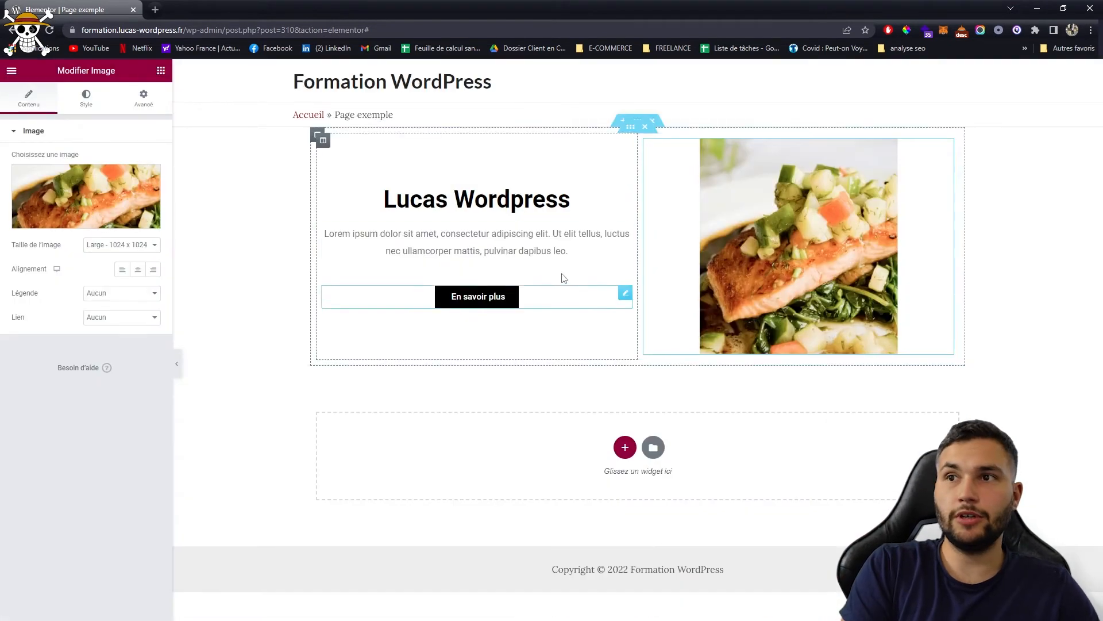
Step: Change the heading text to "Elementor Avis"
click(506, 199)
double_click(51, 171)
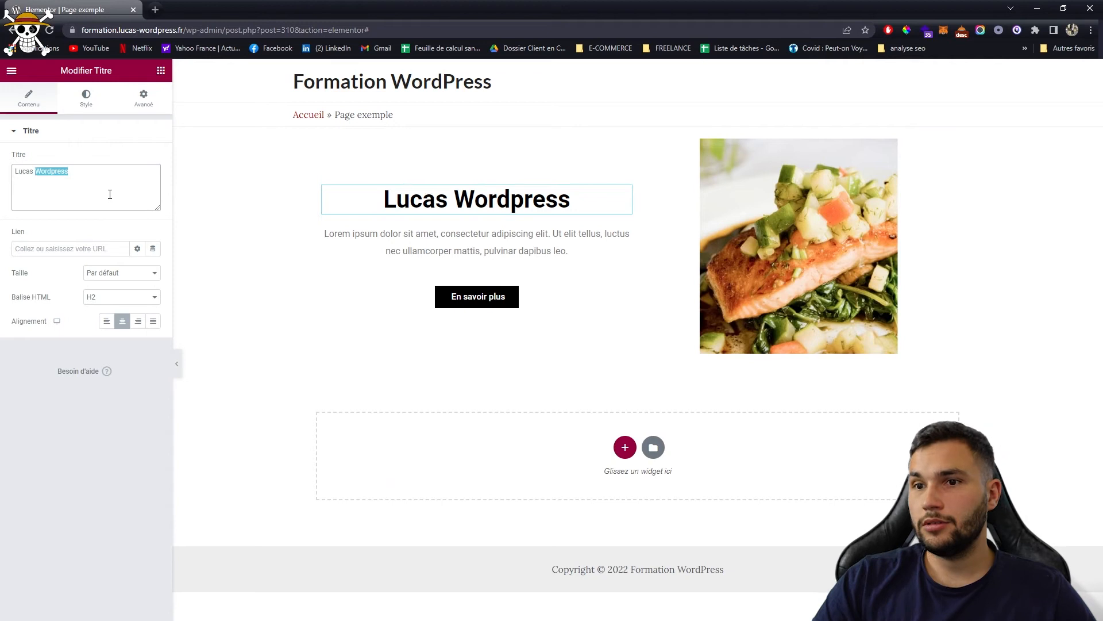
text(Elementor Avis)
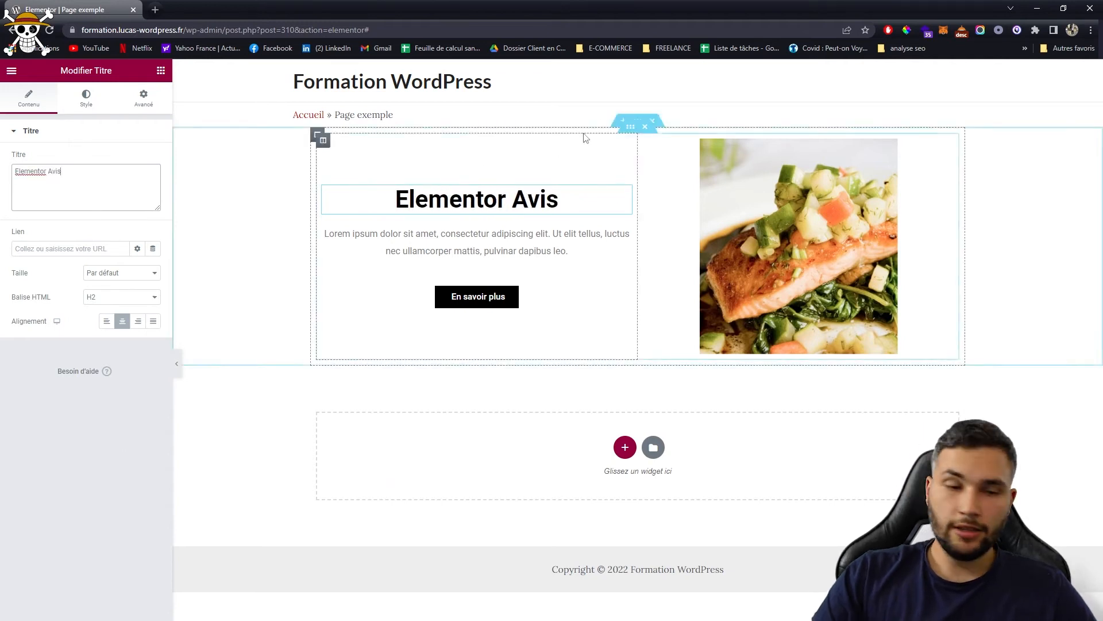
Step: Save the section to the library as a template named "avis 3" and close the library
right_click(642, 123)
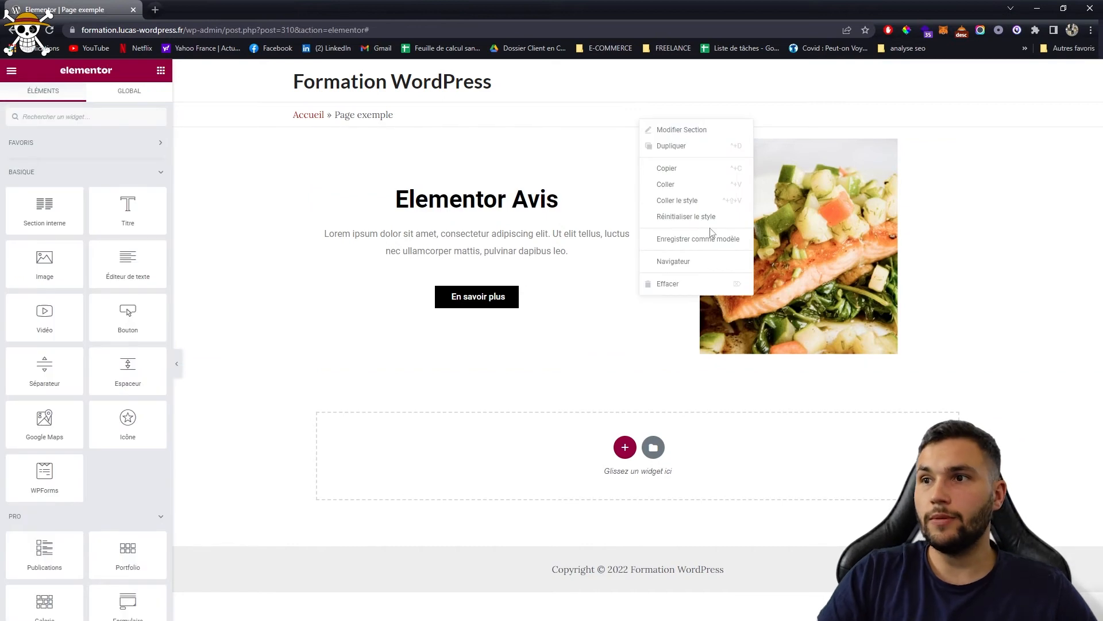
click(709, 238)
text(avis 3)
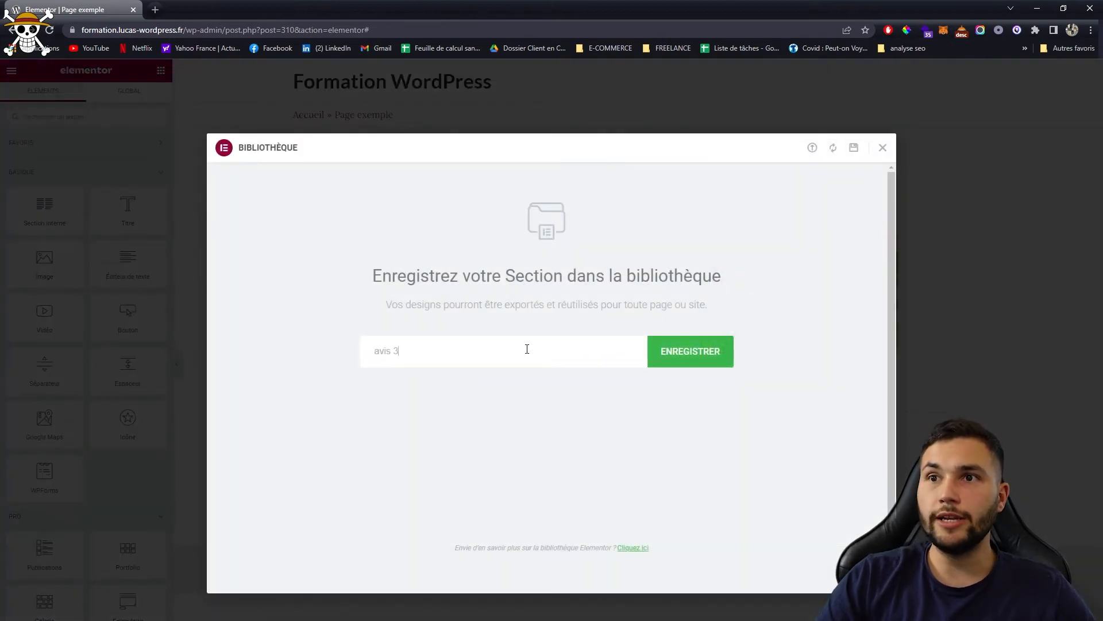
key(Return)
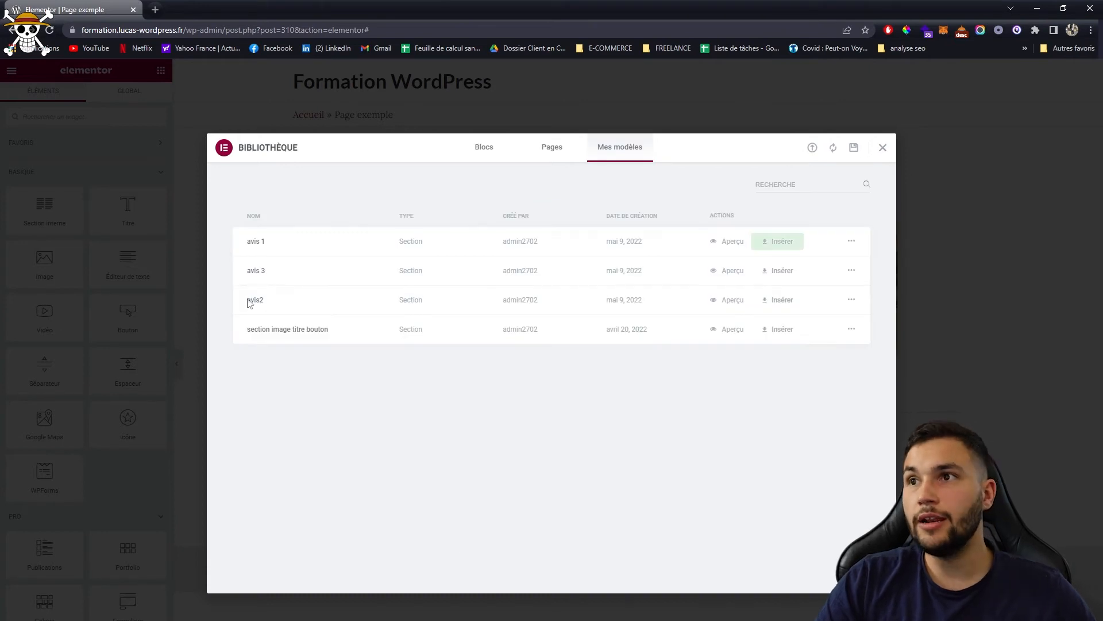
click(884, 148)
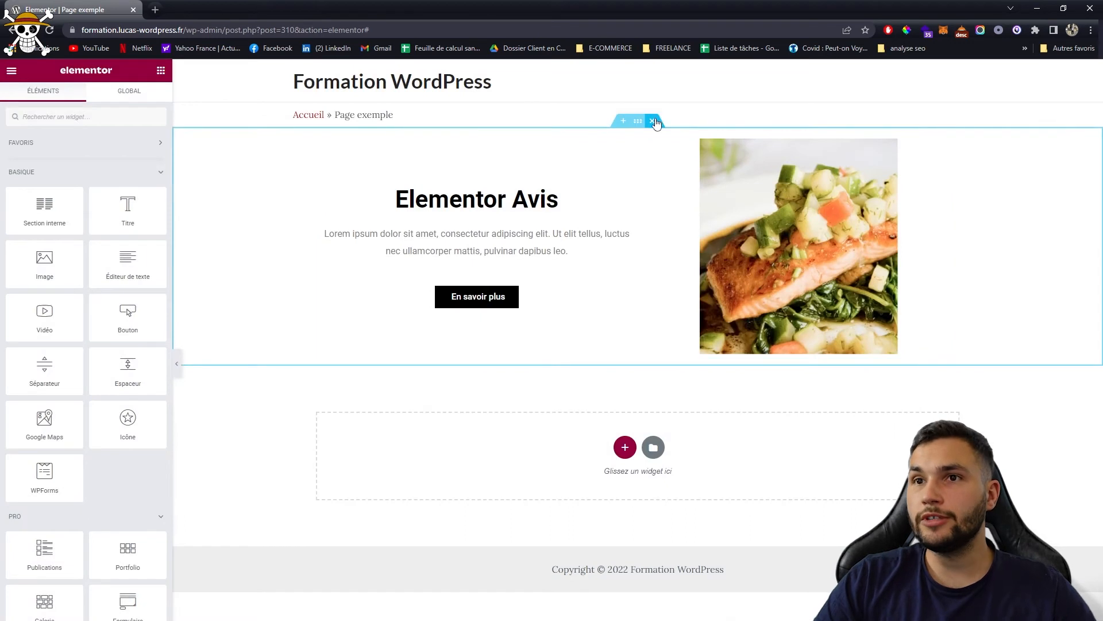
Step: Delete the review section from the page and add an empty single-column section
click(654, 121)
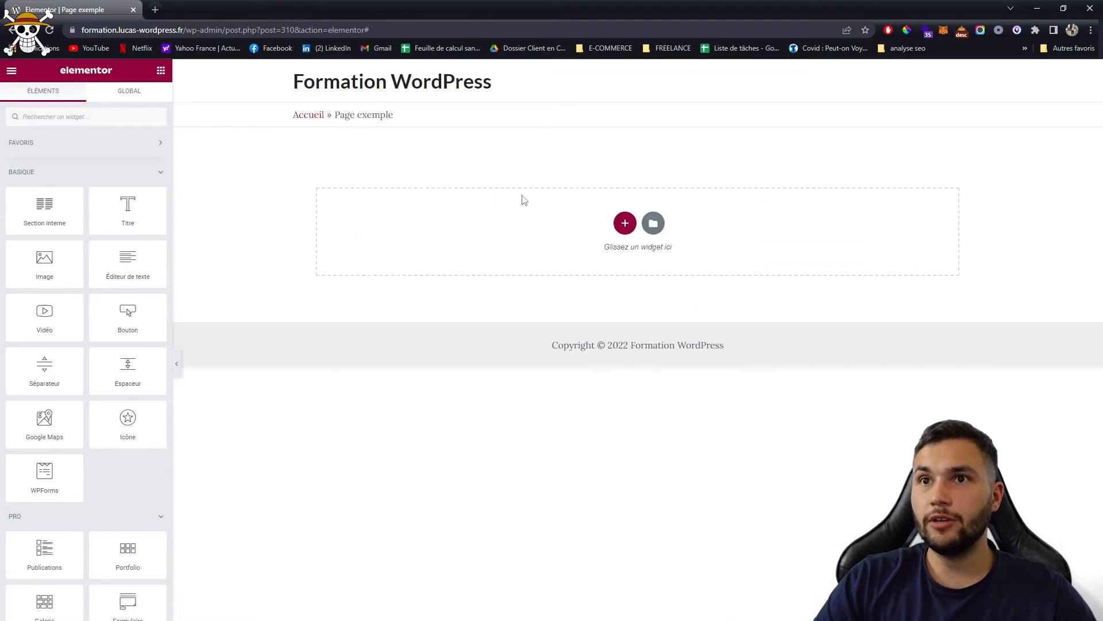
click(626, 223)
click(481, 251)
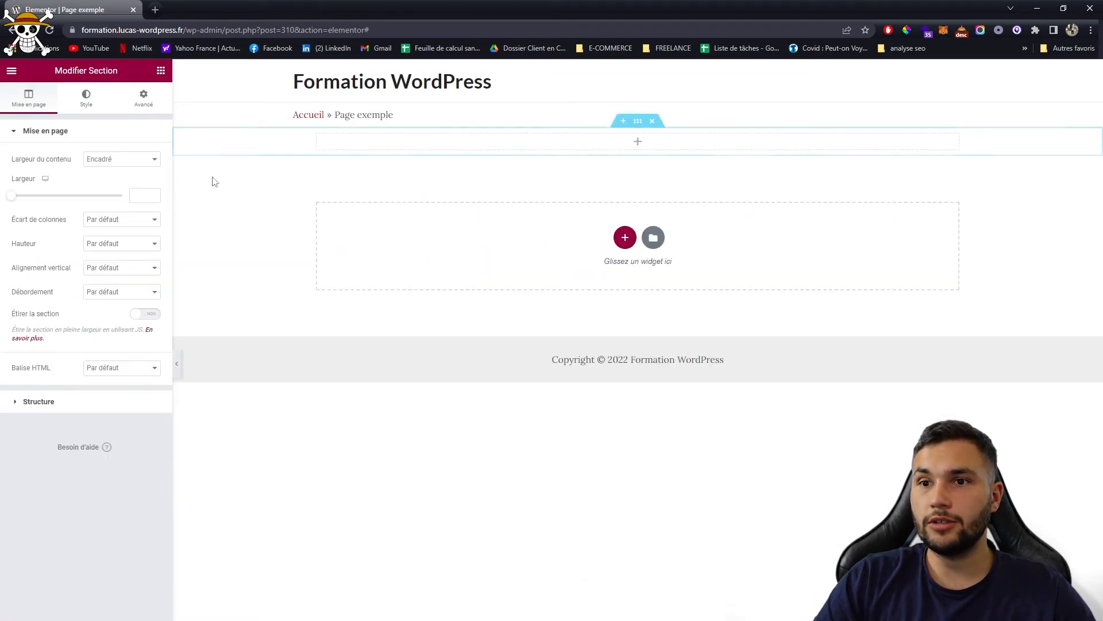
Step: Find the testimonial carousel widget by searching "carr" and place it in the empty section
click(161, 72)
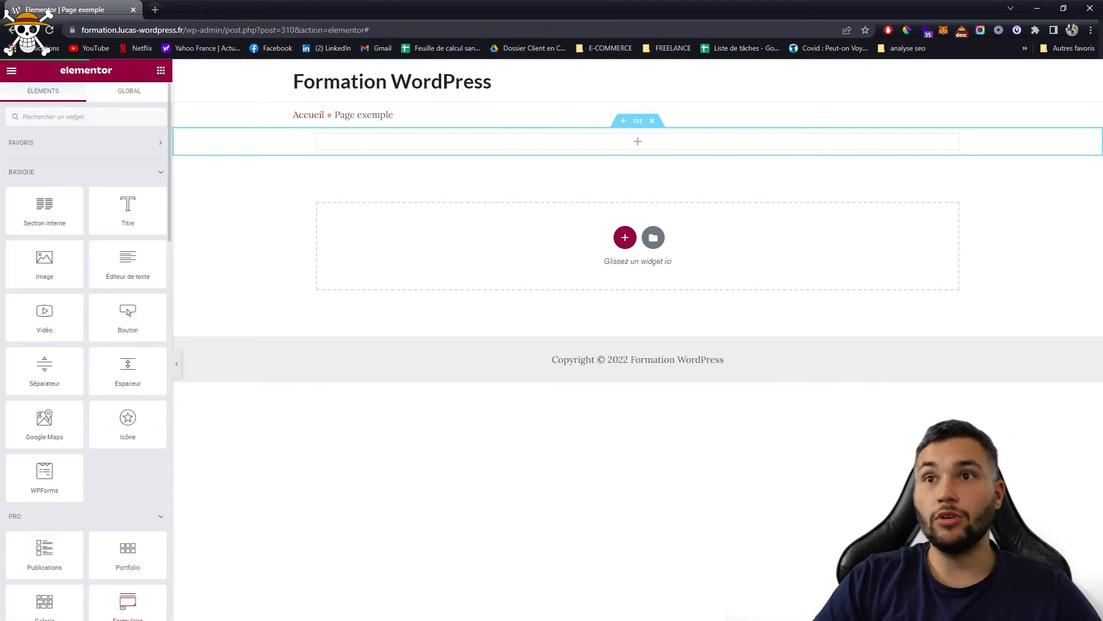
click(74, 114)
text(carr)
drag(25, 227, 494, 153)
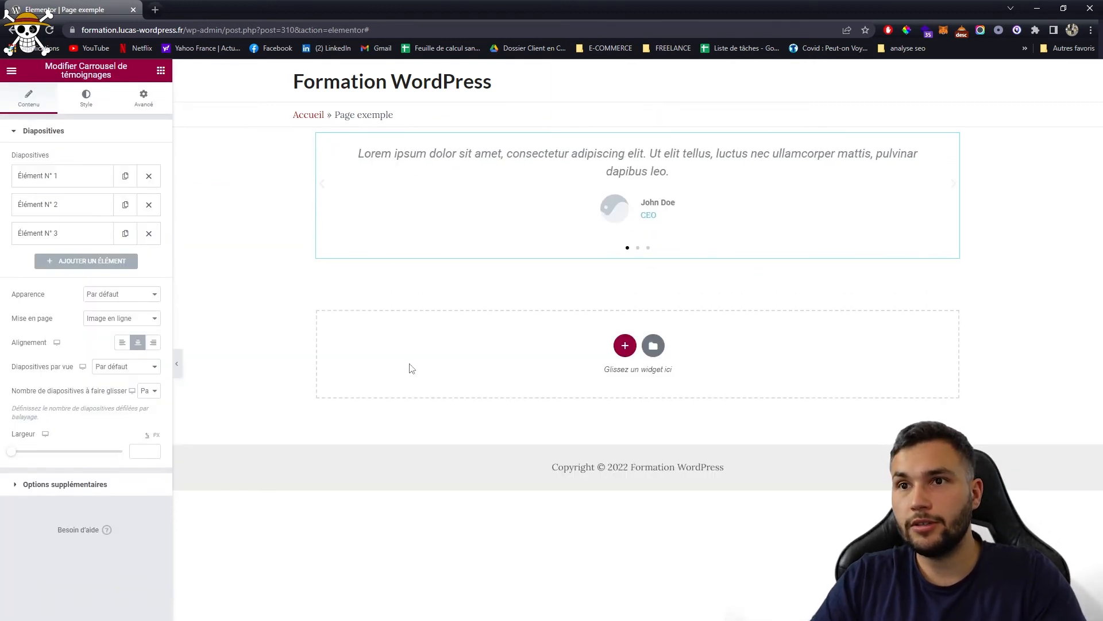
Step: Reduce the carousel to a single slide and clear its content, image, name and title
click(142, 183)
triple_click(94, 230)
key(BackSpace)
triple_click(113, 347)
key(BackSpace)
triple_click(102, 369)
key(BackSpace)
click(143, 291)
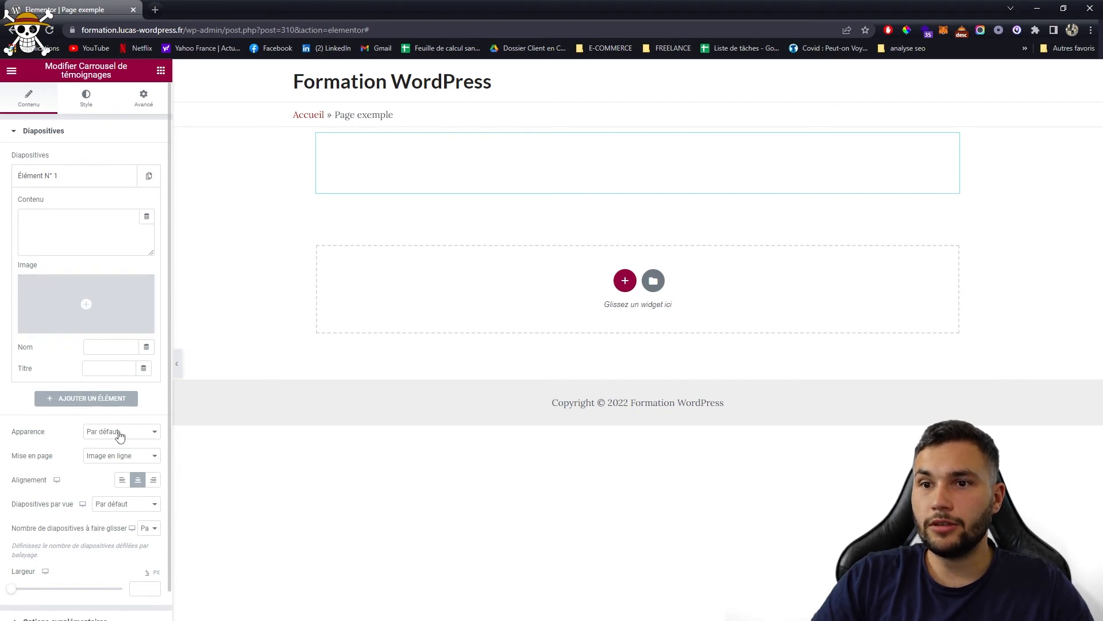
click(128, 456)
click(128, 456)
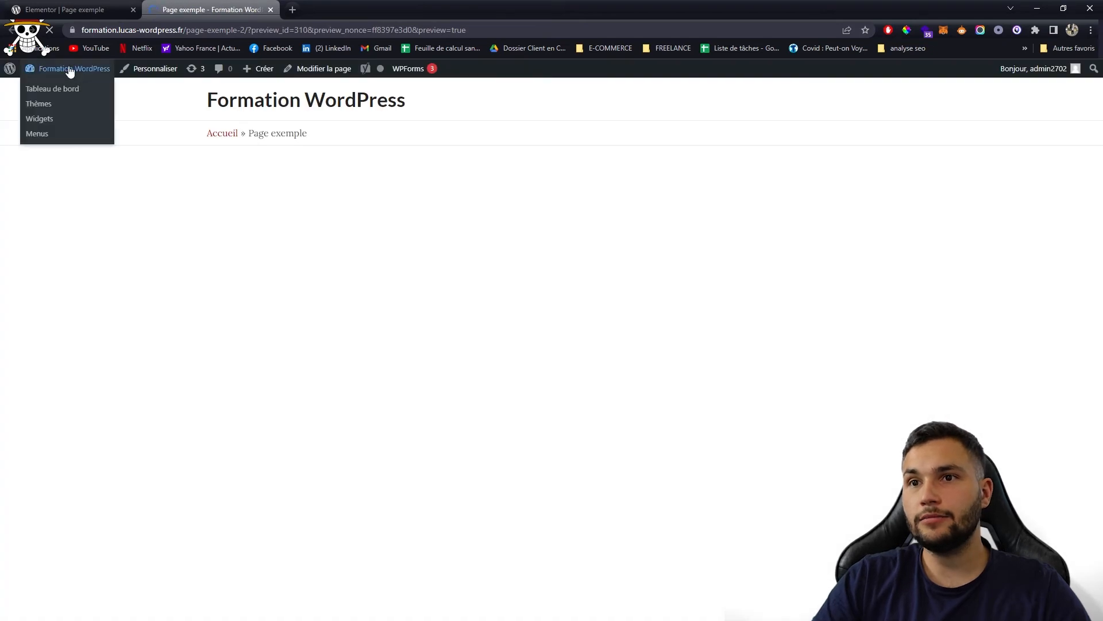
Step: Open the list of saved templates in the WordPress dashboard and copy the shortcode of "avis 1"
click(69, 68)
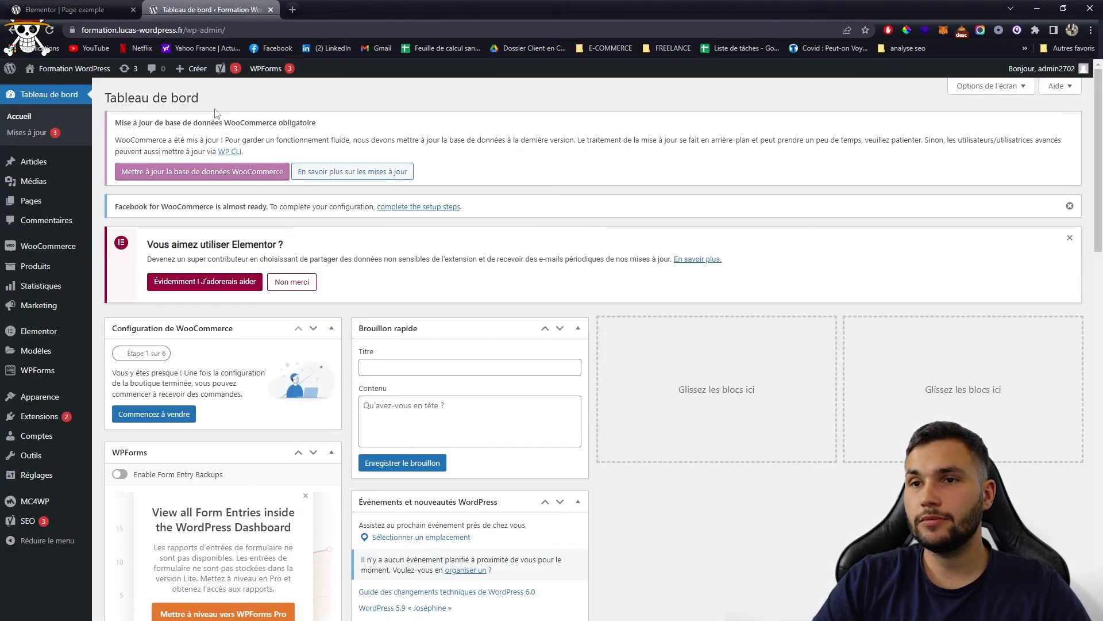
mouse_move(38, 352)
click(162, 353)
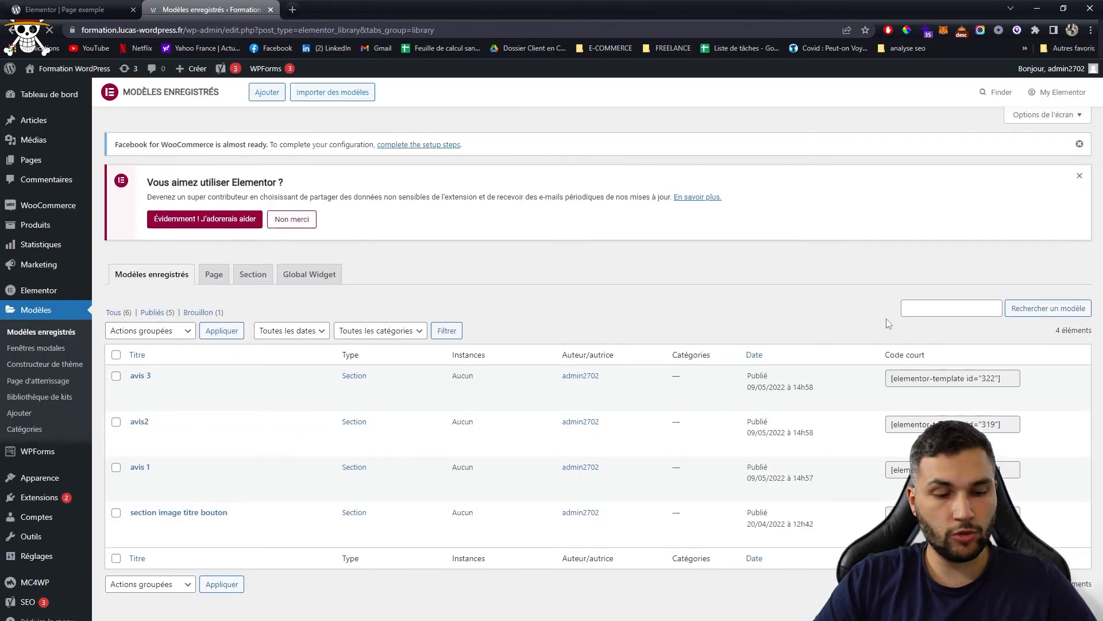
drag(885, 355, 926, 356)
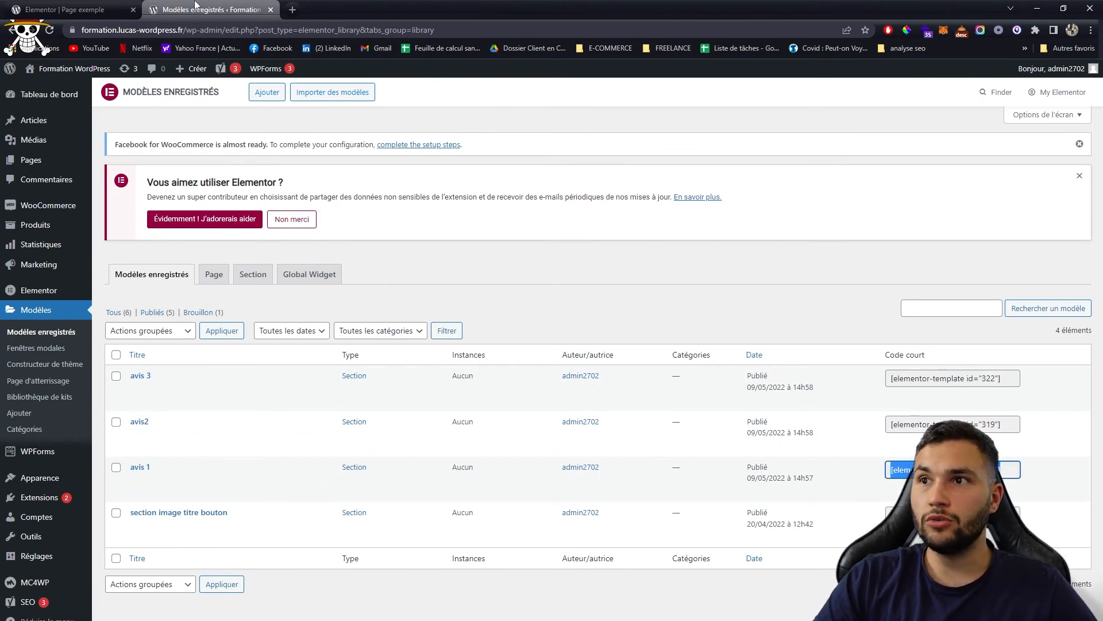
Step: Set the carousel slide's content to the shortcode [elementor-template id="316"]
click(57, 10)
click(69, 229)
text([elementor-template id="316"])
click(89, 177)
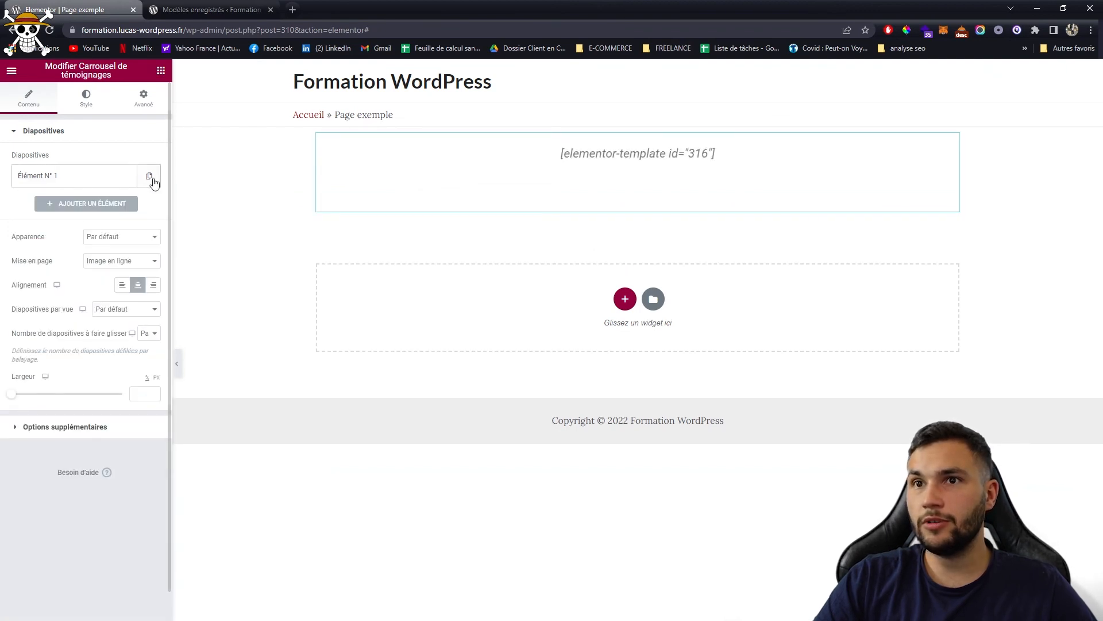
Step: Duplicate the slide and set the copy's content to the "avis2" shortcode, [elementor-template id="319"]
click(149, 176)
click(207, 10)
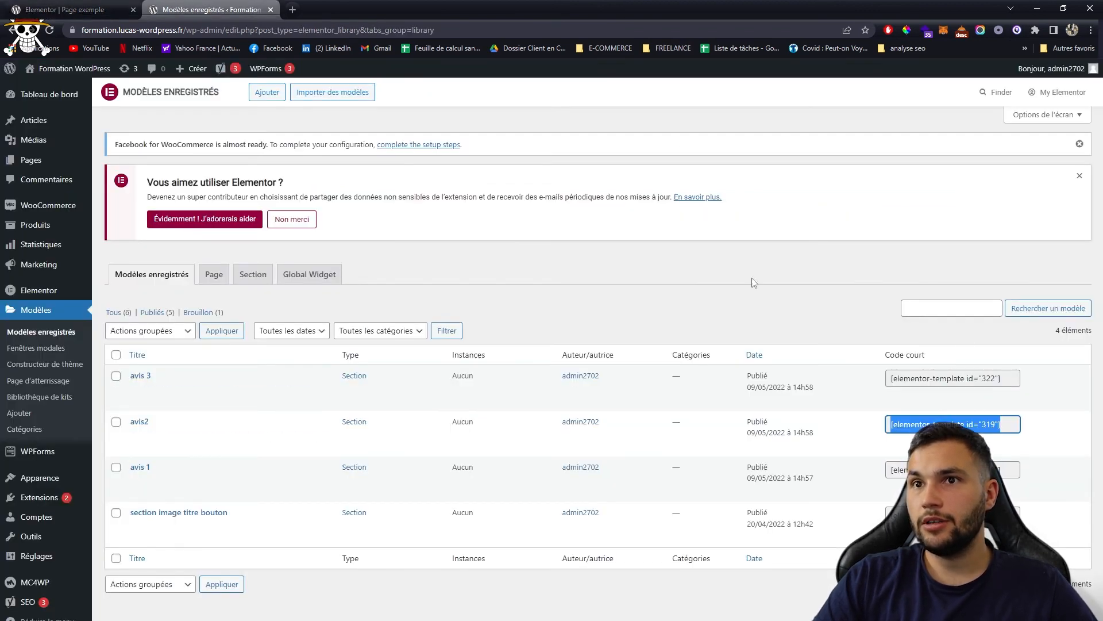
click(109, 12)
click(68, 214)
triple_click(69, 242)
text([elementor-template id="319"])
Step: Duplicate the second slide and set the third slide's content to the "avis 3" shortcode, [elementor-template id="322"]
click(120, 211)
click(69, 234)
click(207, 10)
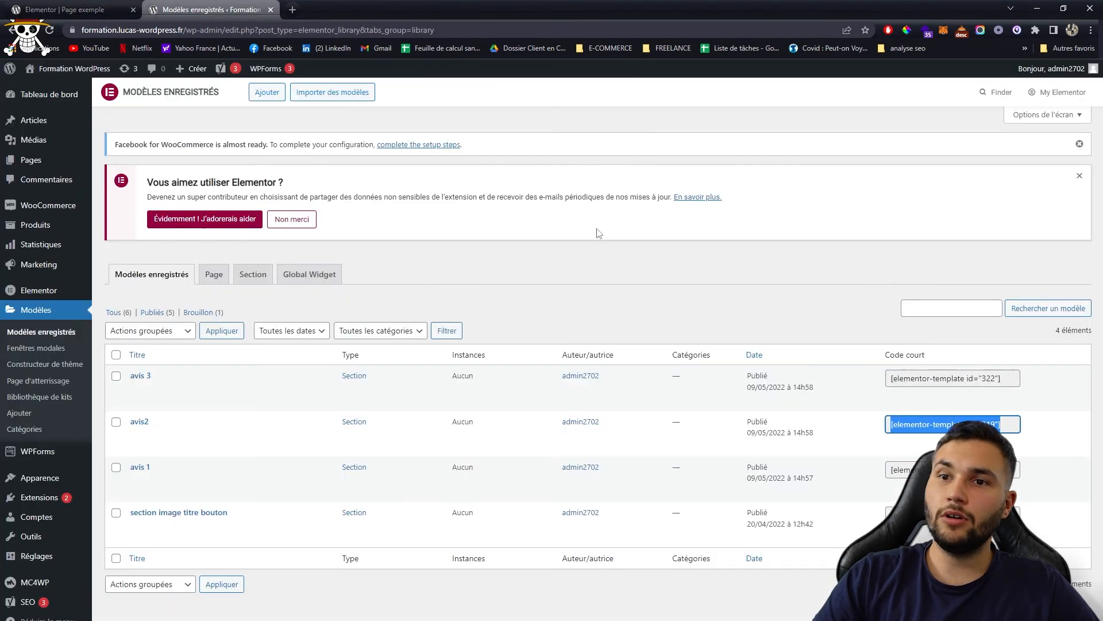
click(107, 7)
triple_click(89, 292)
text([elementor-template id="322"])
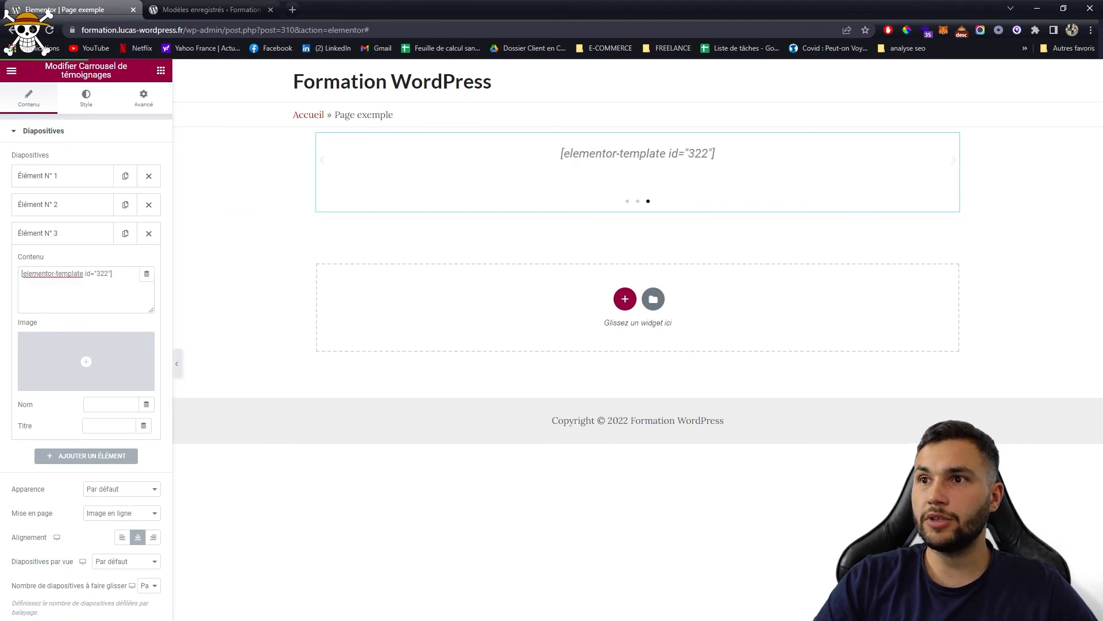
Step: Preview the page, swipe through the carousel slides to check how the templates render, and return to the editor
click(99, 619)
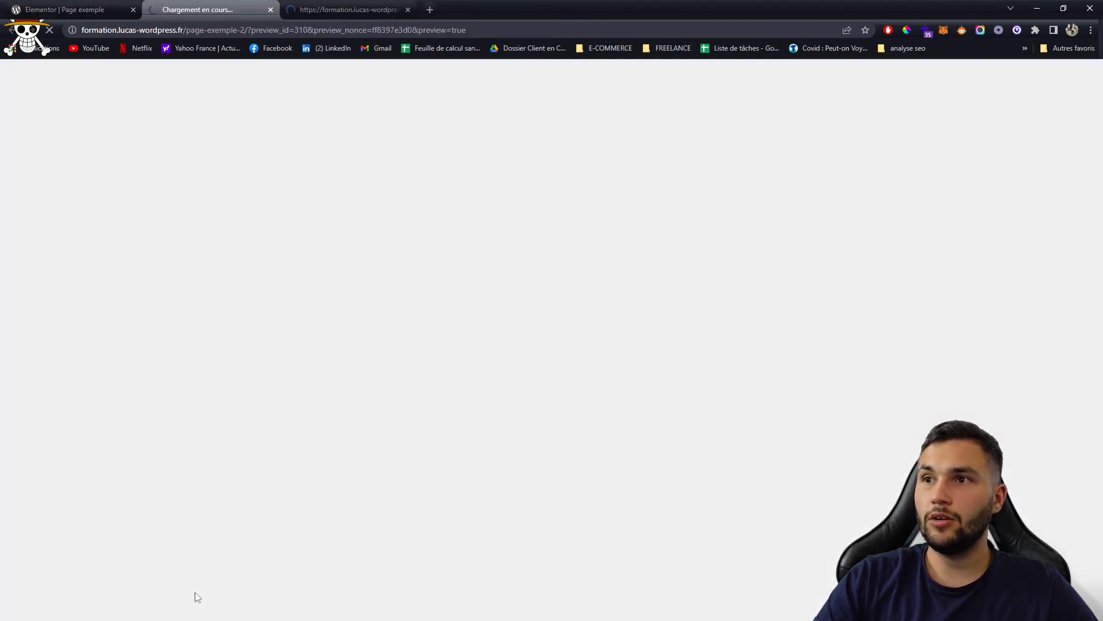
middle_click(369, 4)
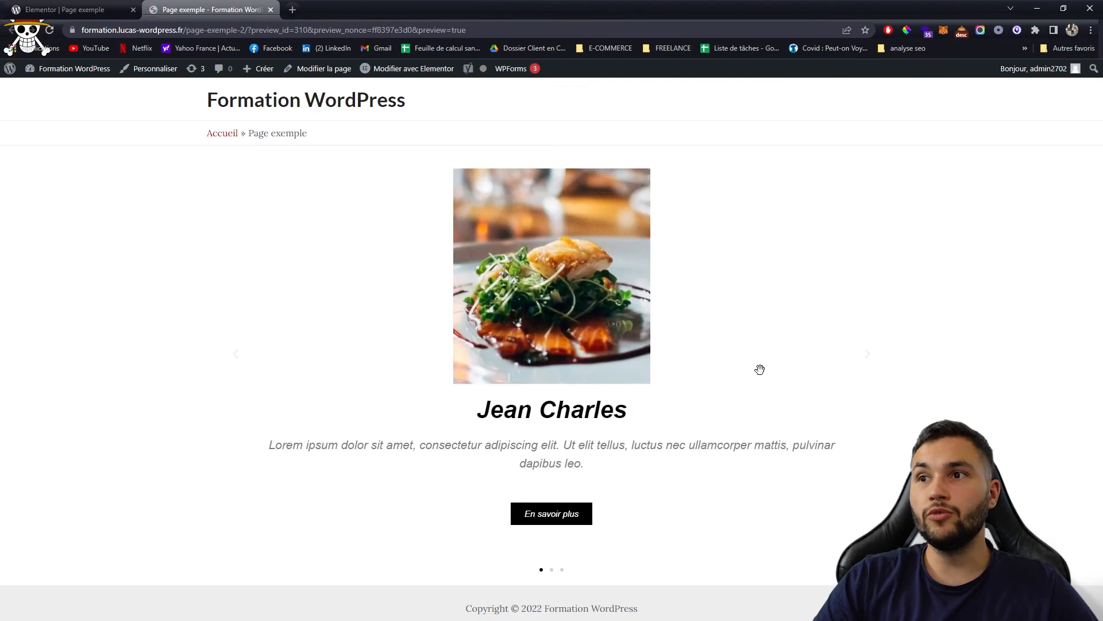
drag(607, 339, 379, 321)
drag(650, 342, 320, 320)
drag(582, 352, 271, 323)
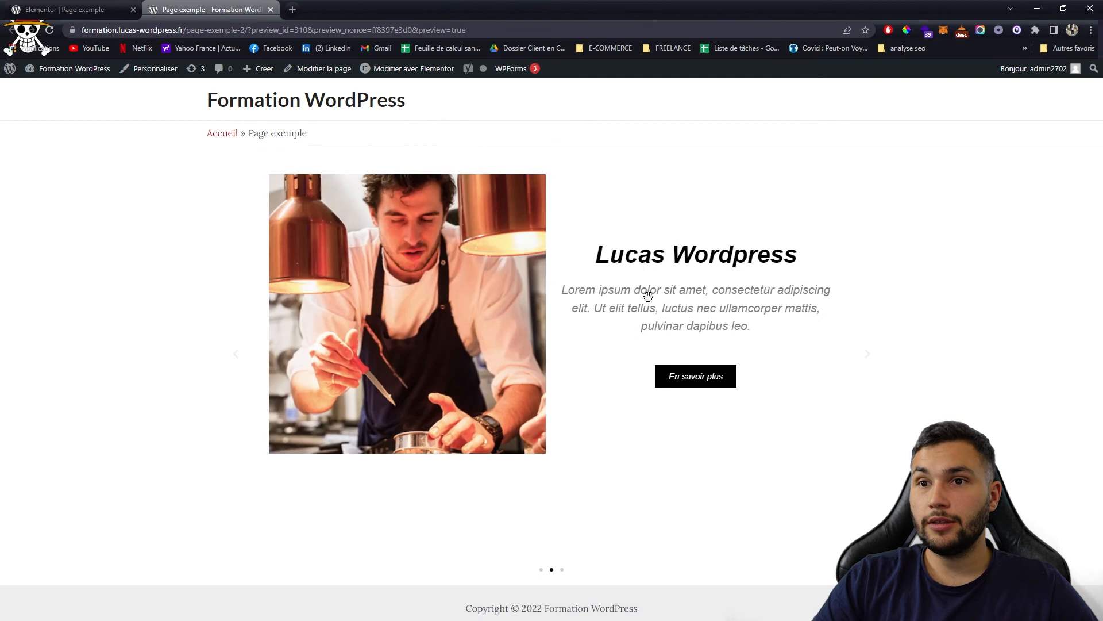
drag(645, 291, 436, 279)
click(88, 7)
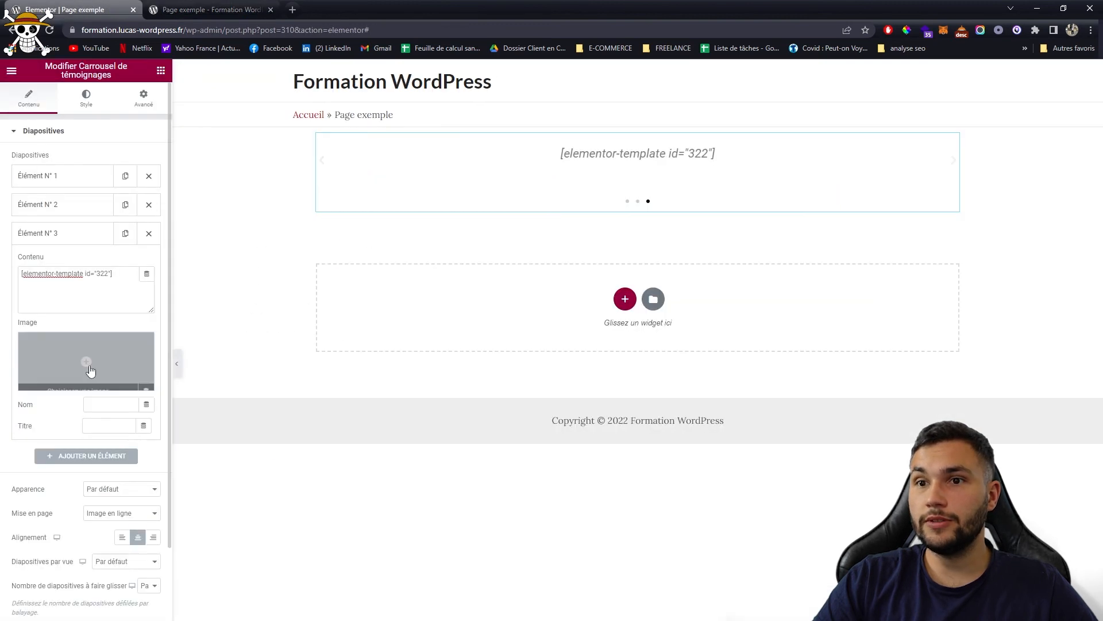
Step: Set the carousel to 2 slides per view and swipe through the slides on the page preview to check the layout
click(145, 561)
click(128, 468)
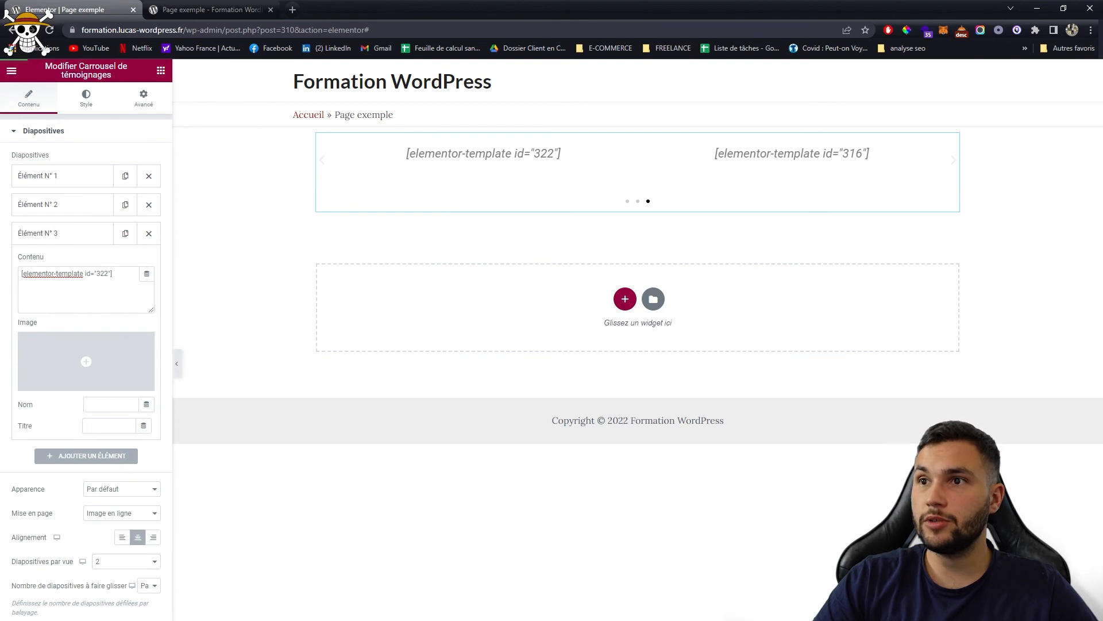
click(209, 10)
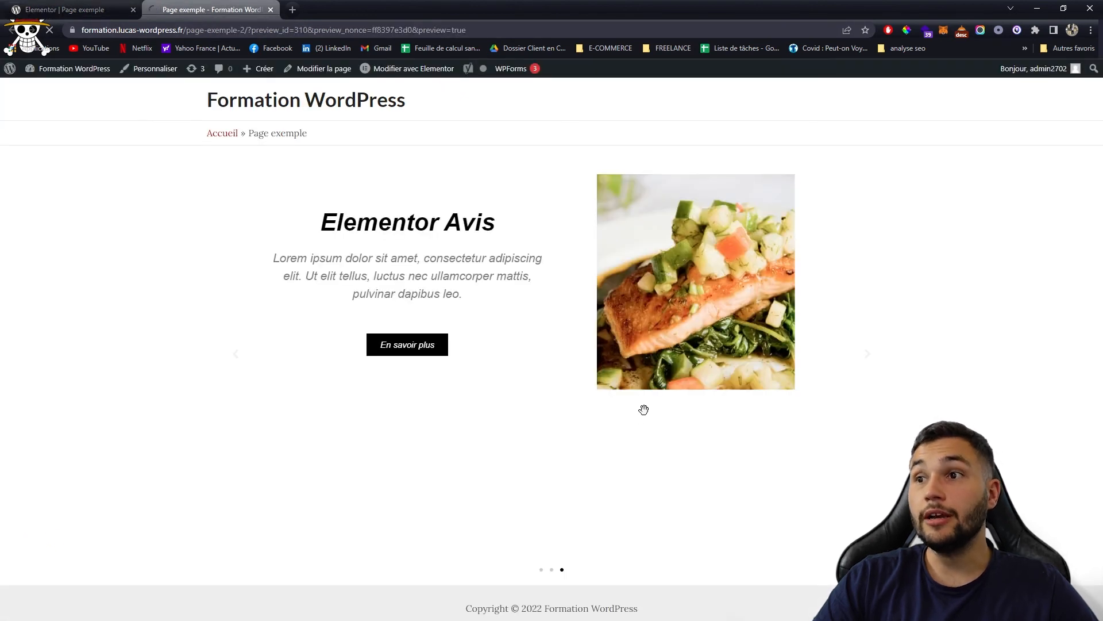
drag(757, 335, 365, 342)
drag(658, 367, 498, 344)
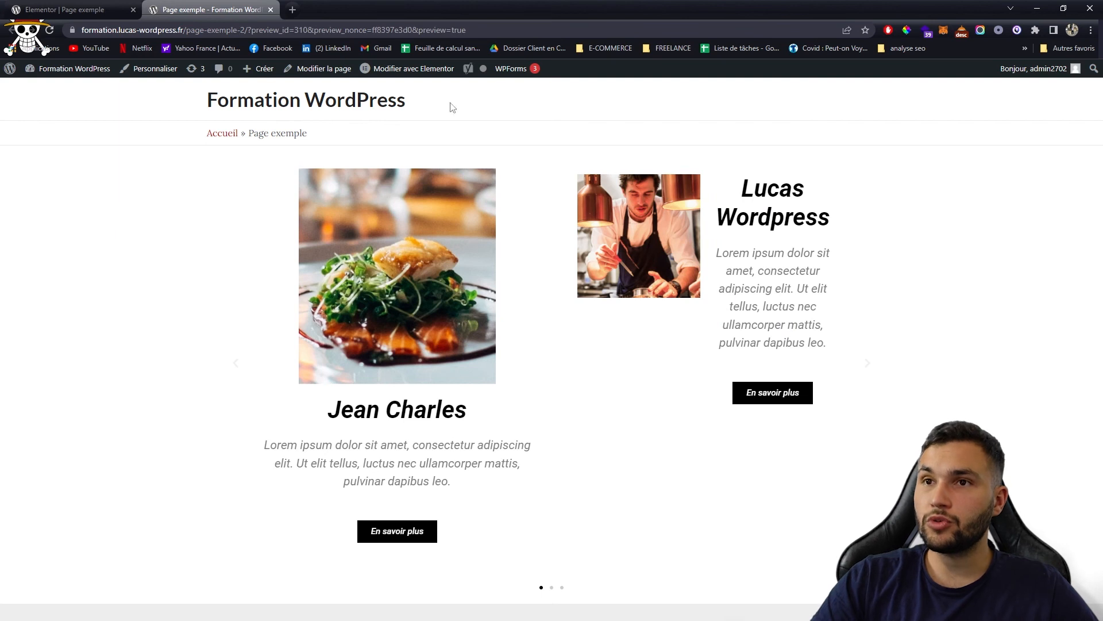
Step: Return to the editor and set the content width of the section containing the carousel to 1400
click(81, 9)
click(639, 123)
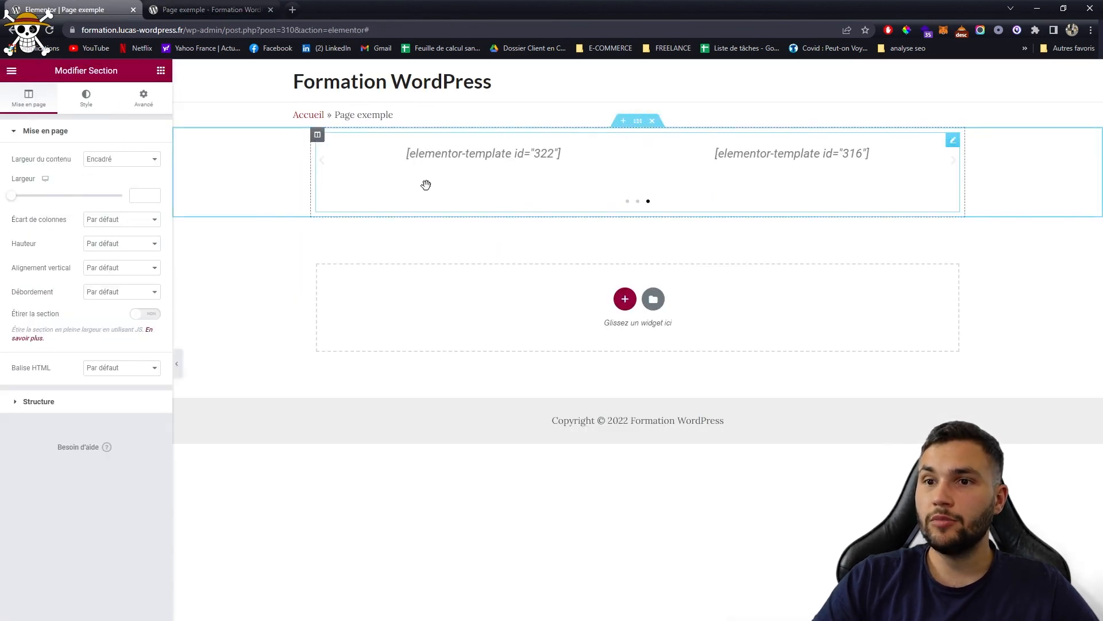
click(137, 201)
text(1400)
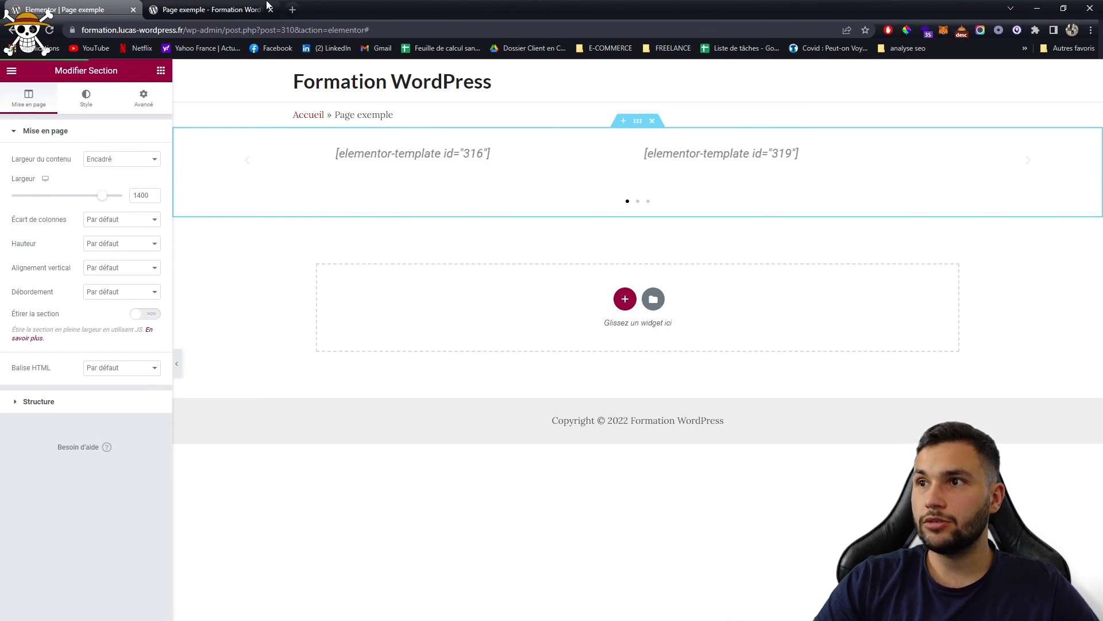
Step: Reload the page preview and swipe repeatedly through the carousel to check how the reviews display in the wider section
click(207, 9)
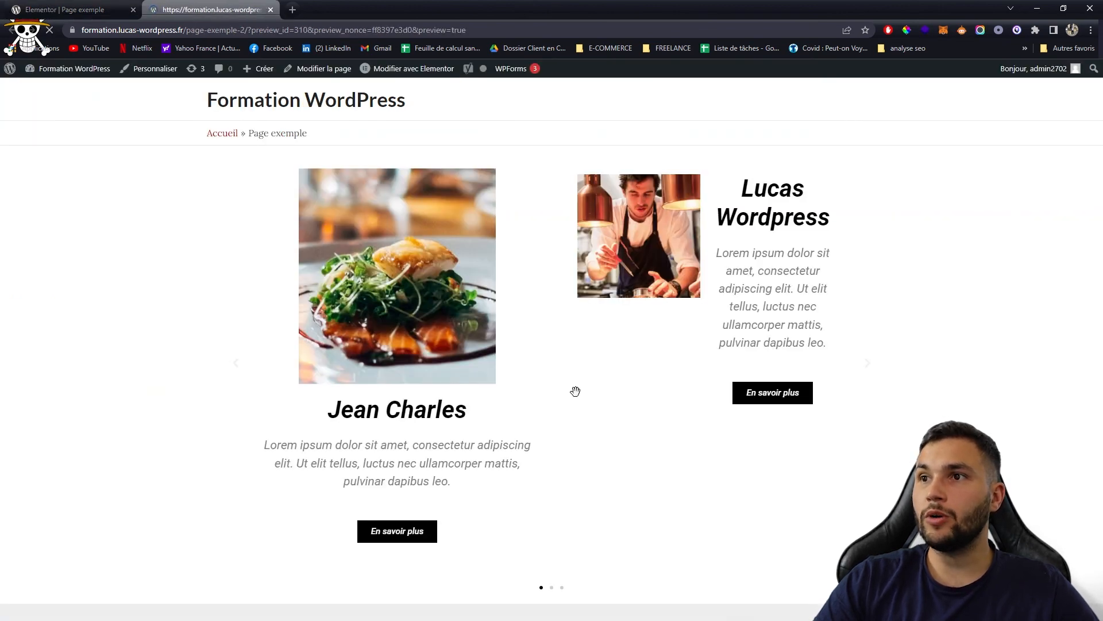
drag(779, 334, 437, 345)
drag(731, 329, 460, 342)
drag(724, 354, 465, 371)
drag(683, 387, 360, 384)
drag(649, 353, 431, 356)
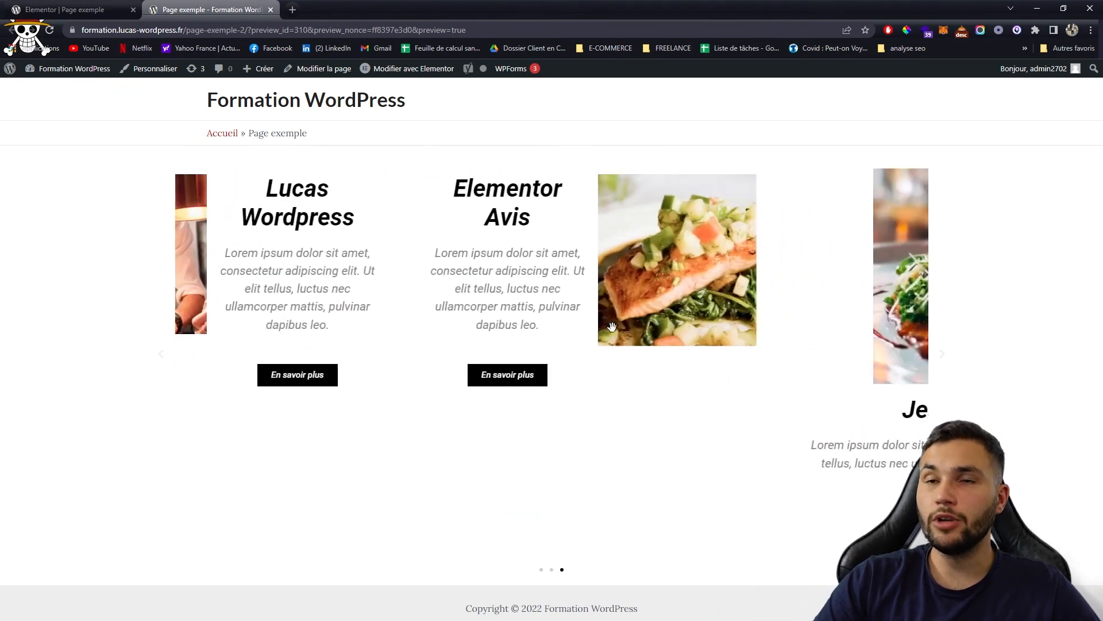